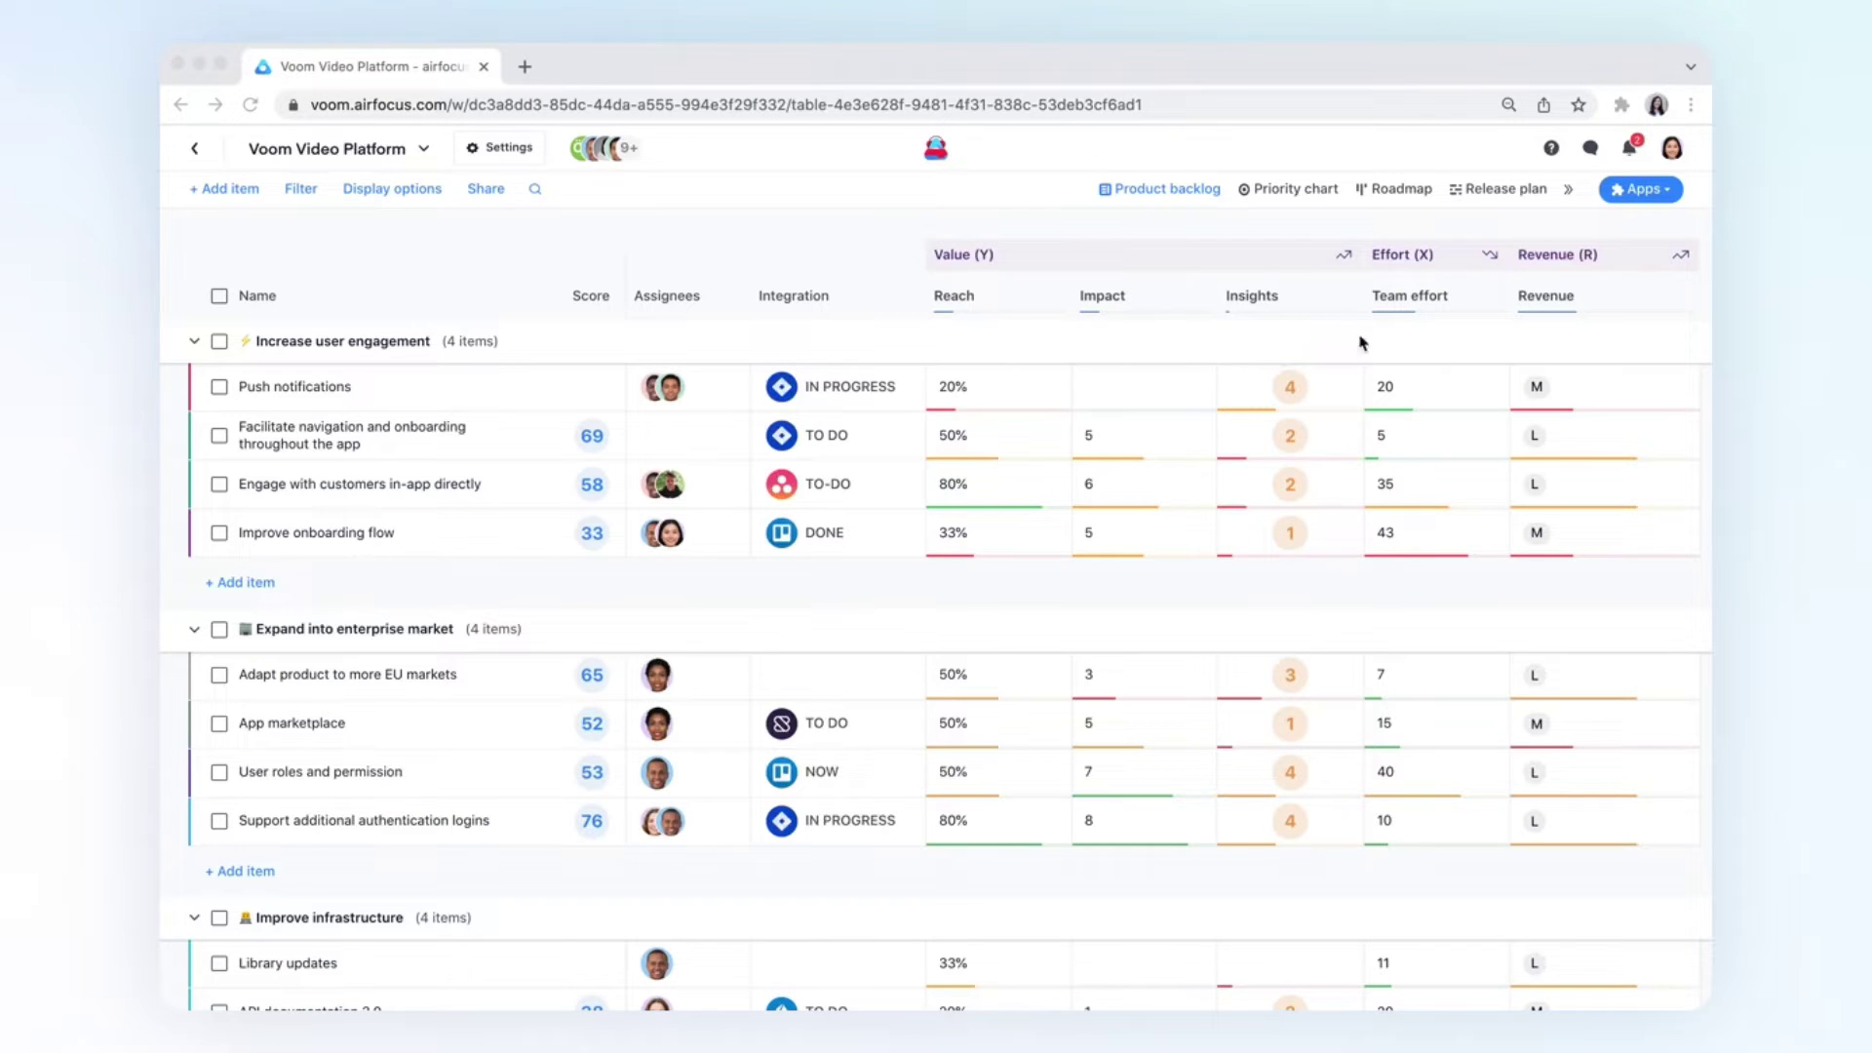
Open the Voom Video Platform apps list, which shows Priority Ratings and Priority Poker enabled.
left_click(1646, 189)
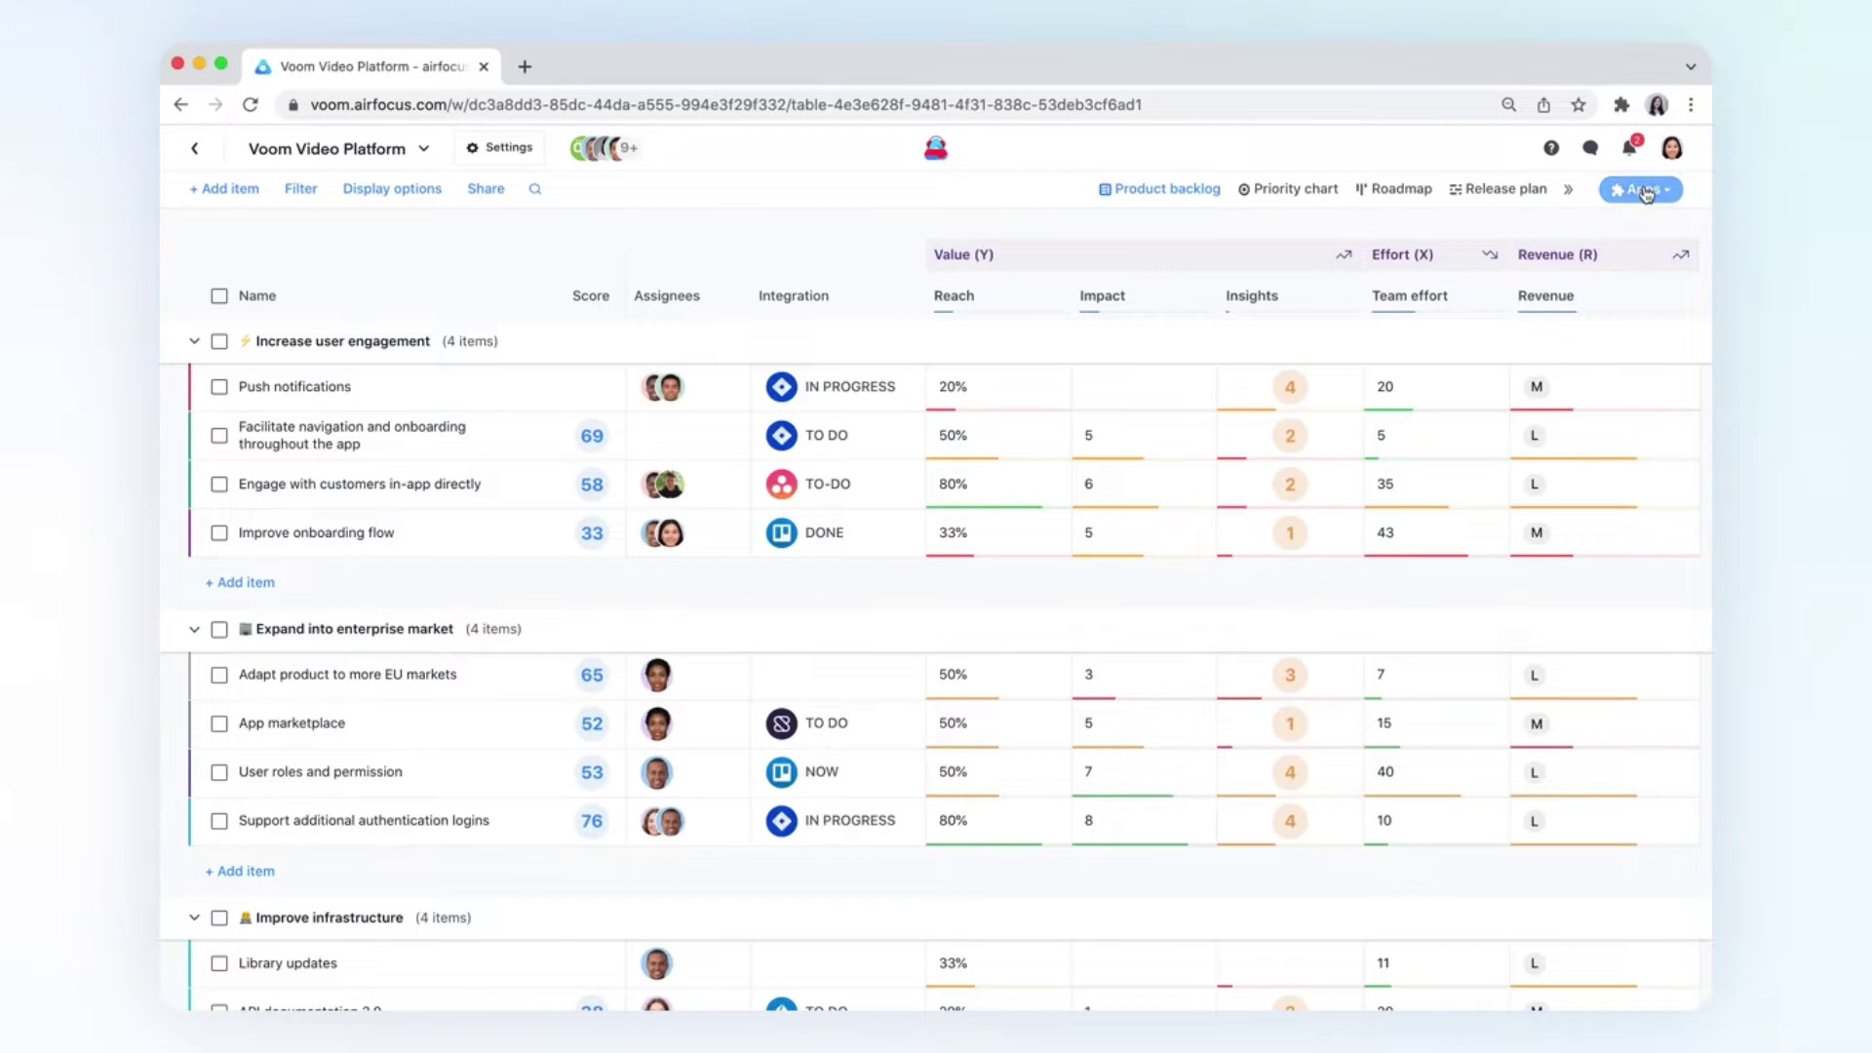
left_click(1646, 191)
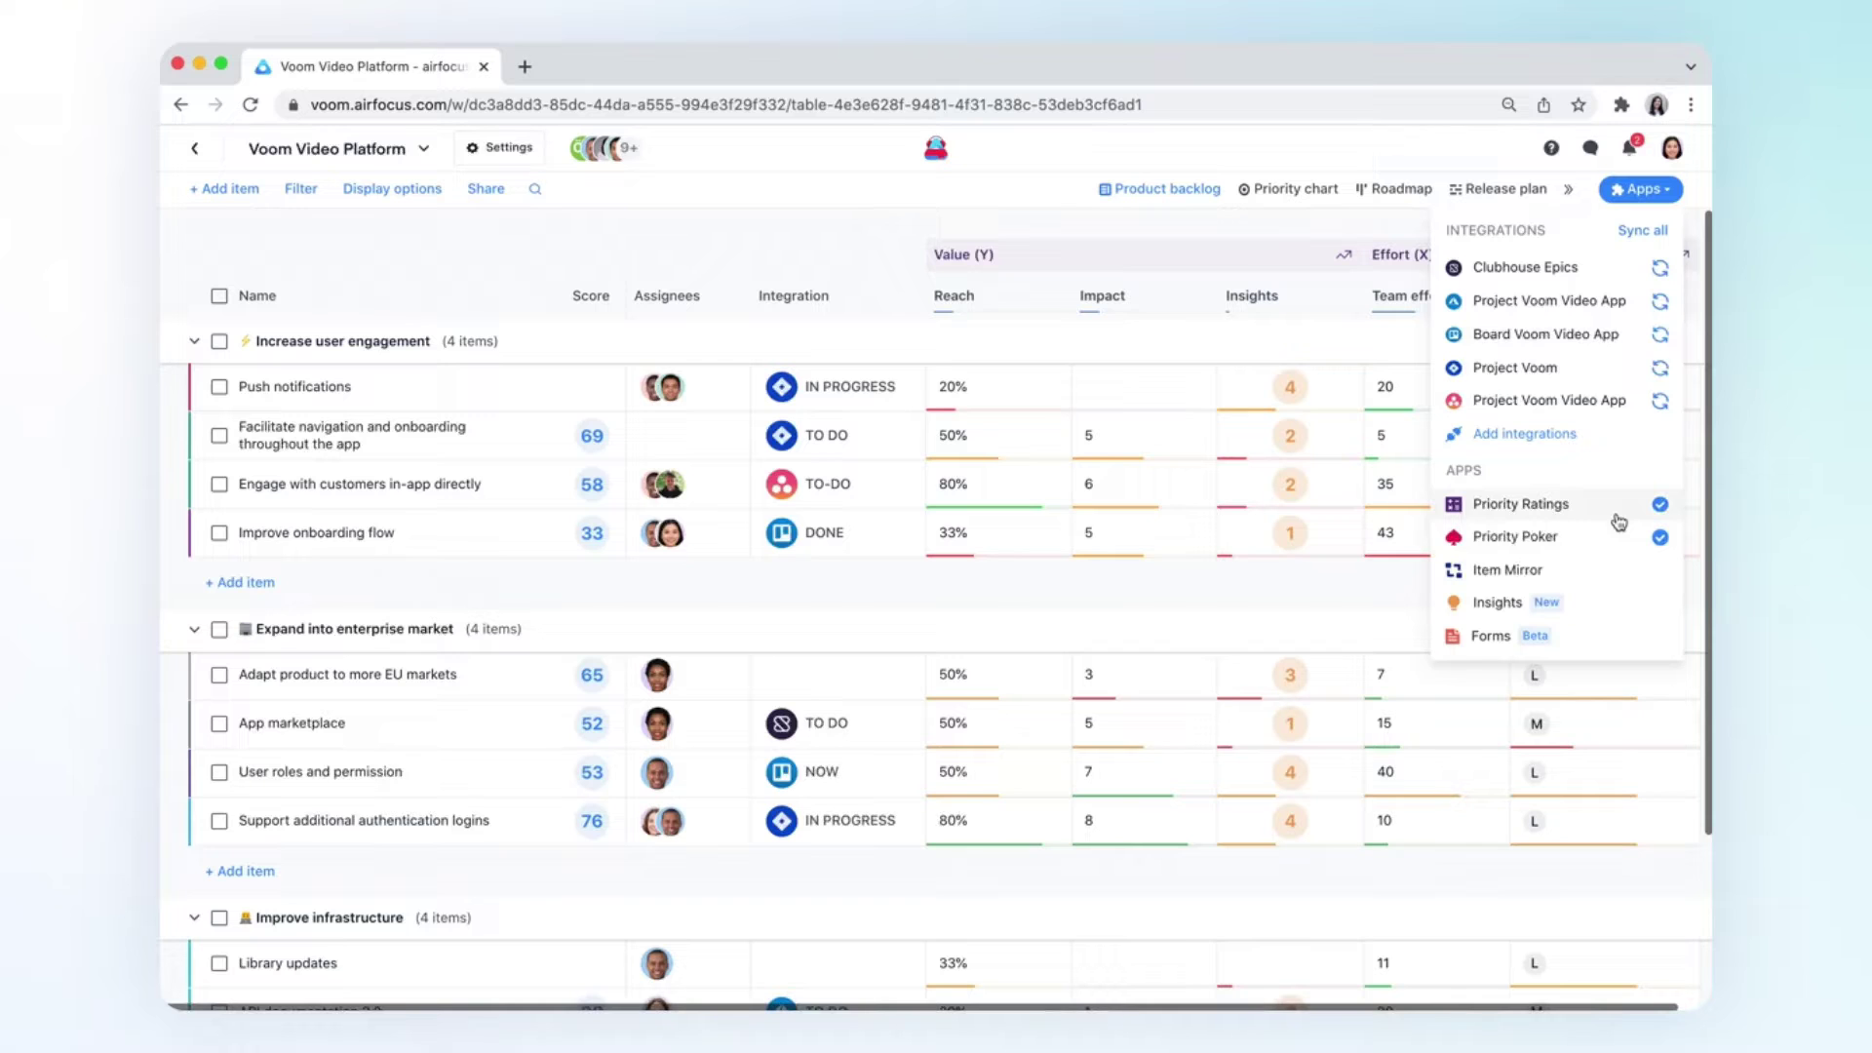
left_click(1370, 363)
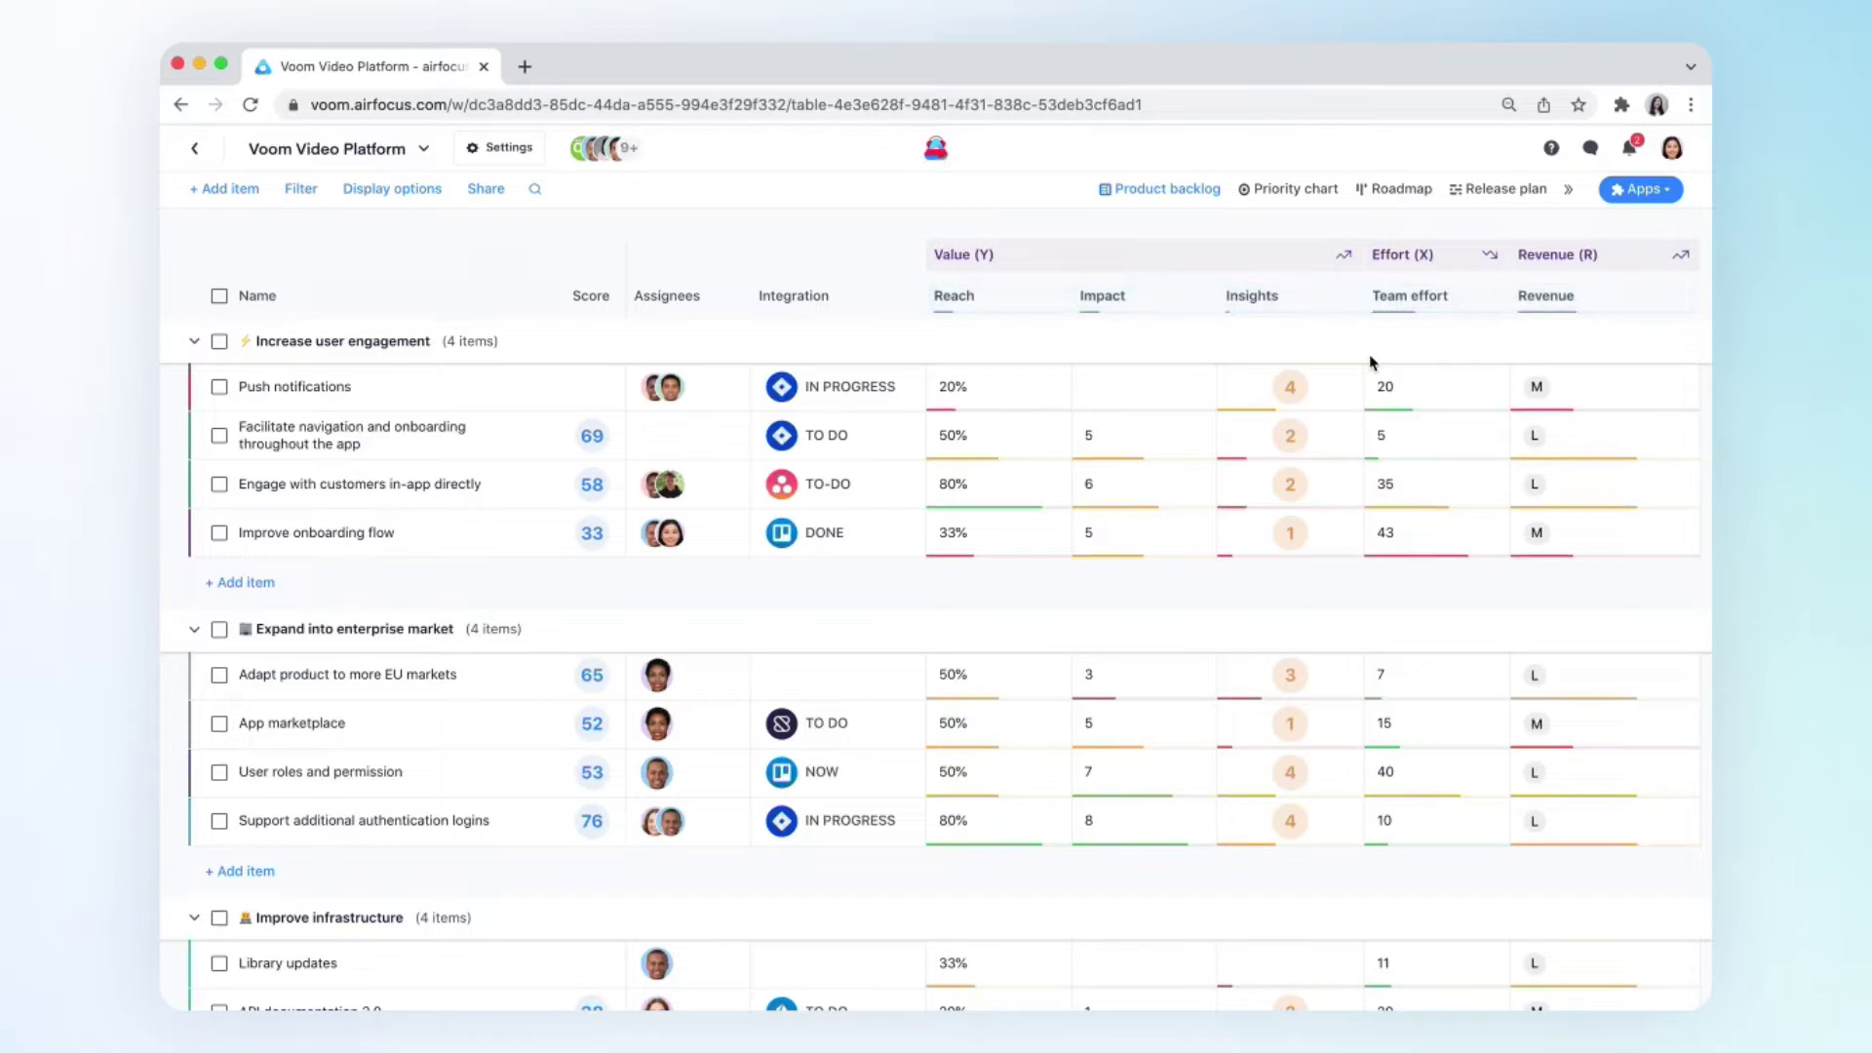
left_click(1632, 200)
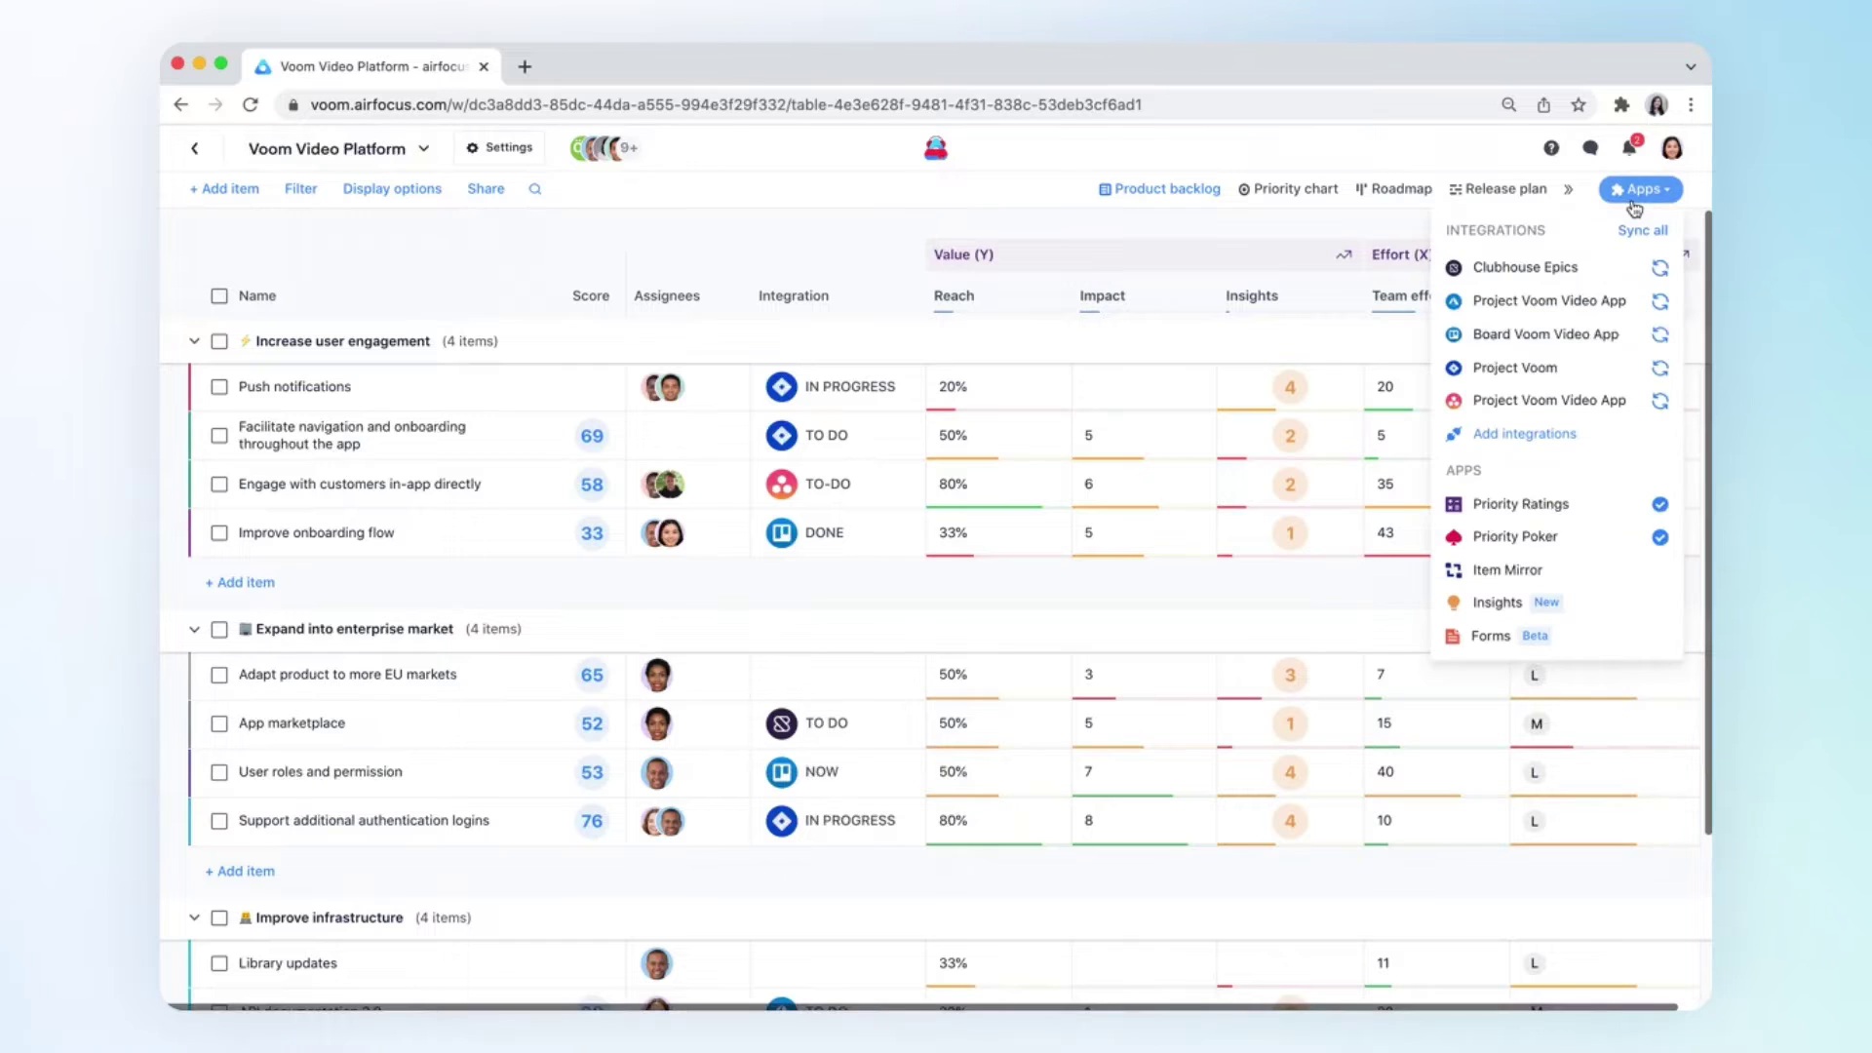
Create a new poker game named 'Voom Priority Poker Game' from the Priority Poker games list.
left_click(1599, 546)
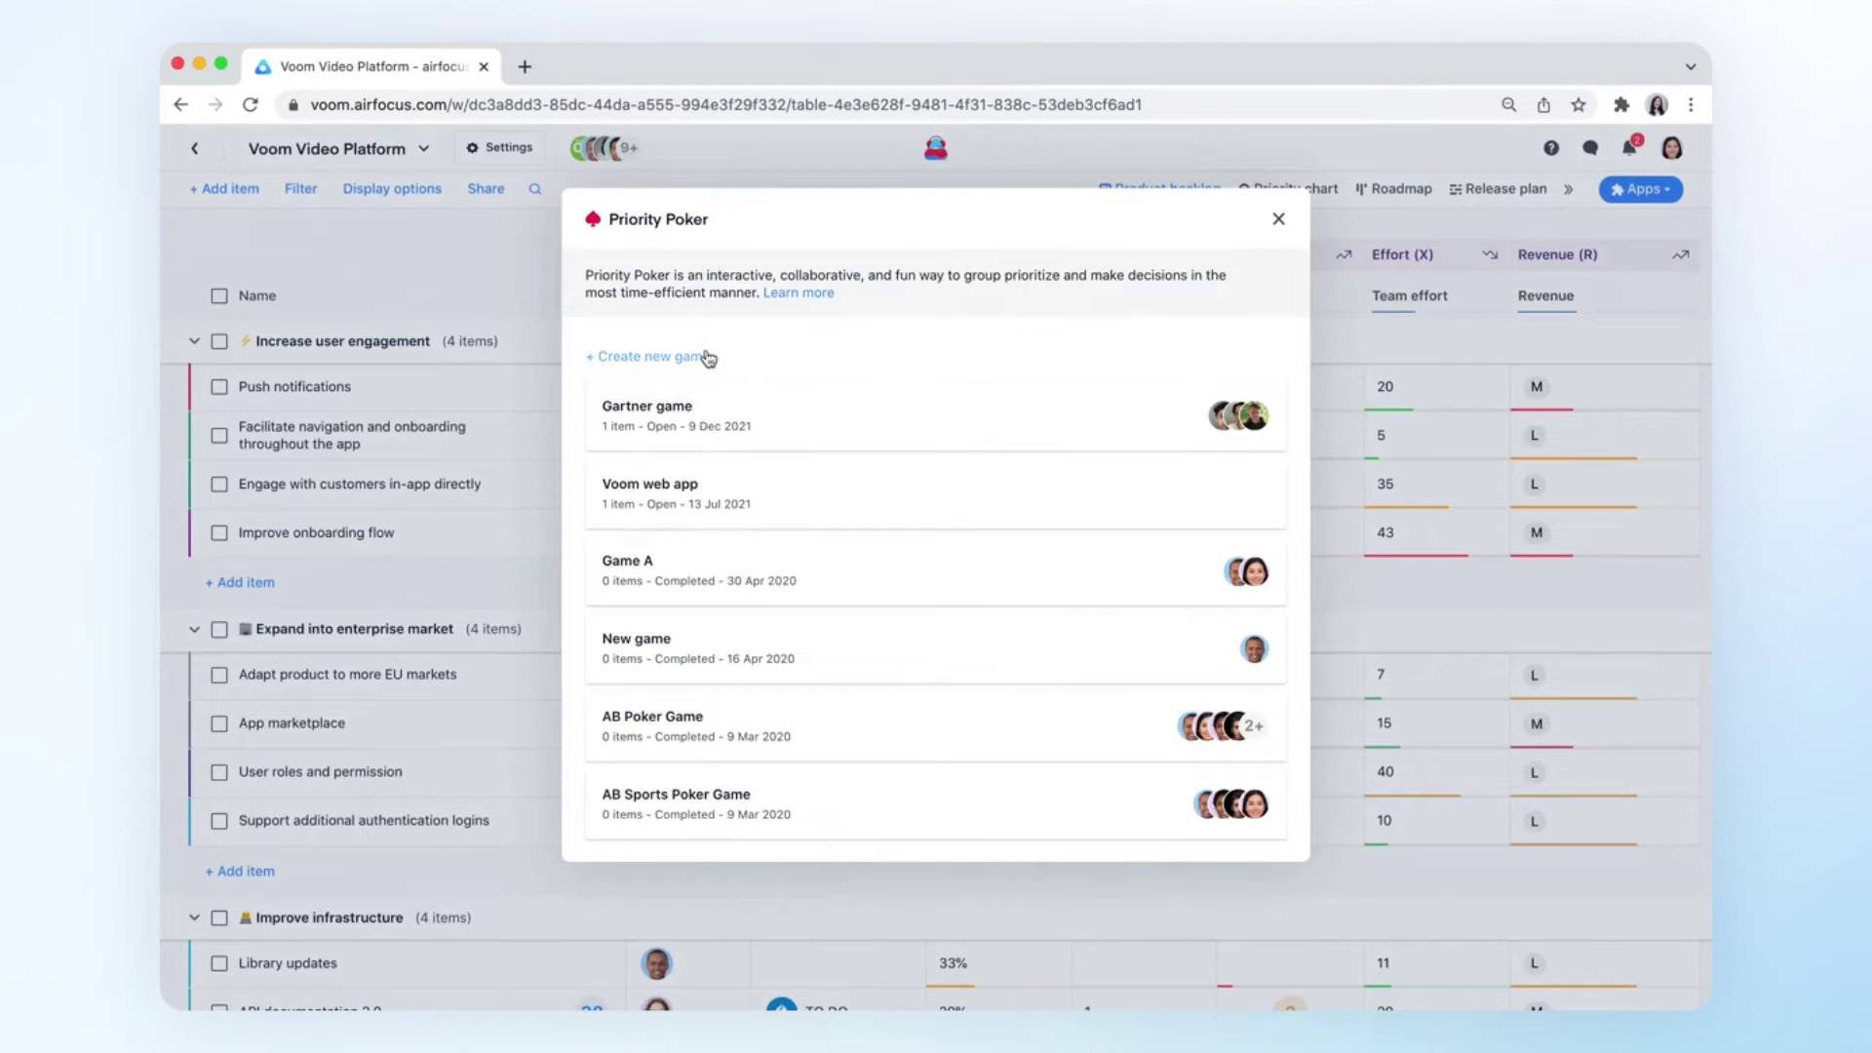
left_click(698, 357)
type("Voom Priority")
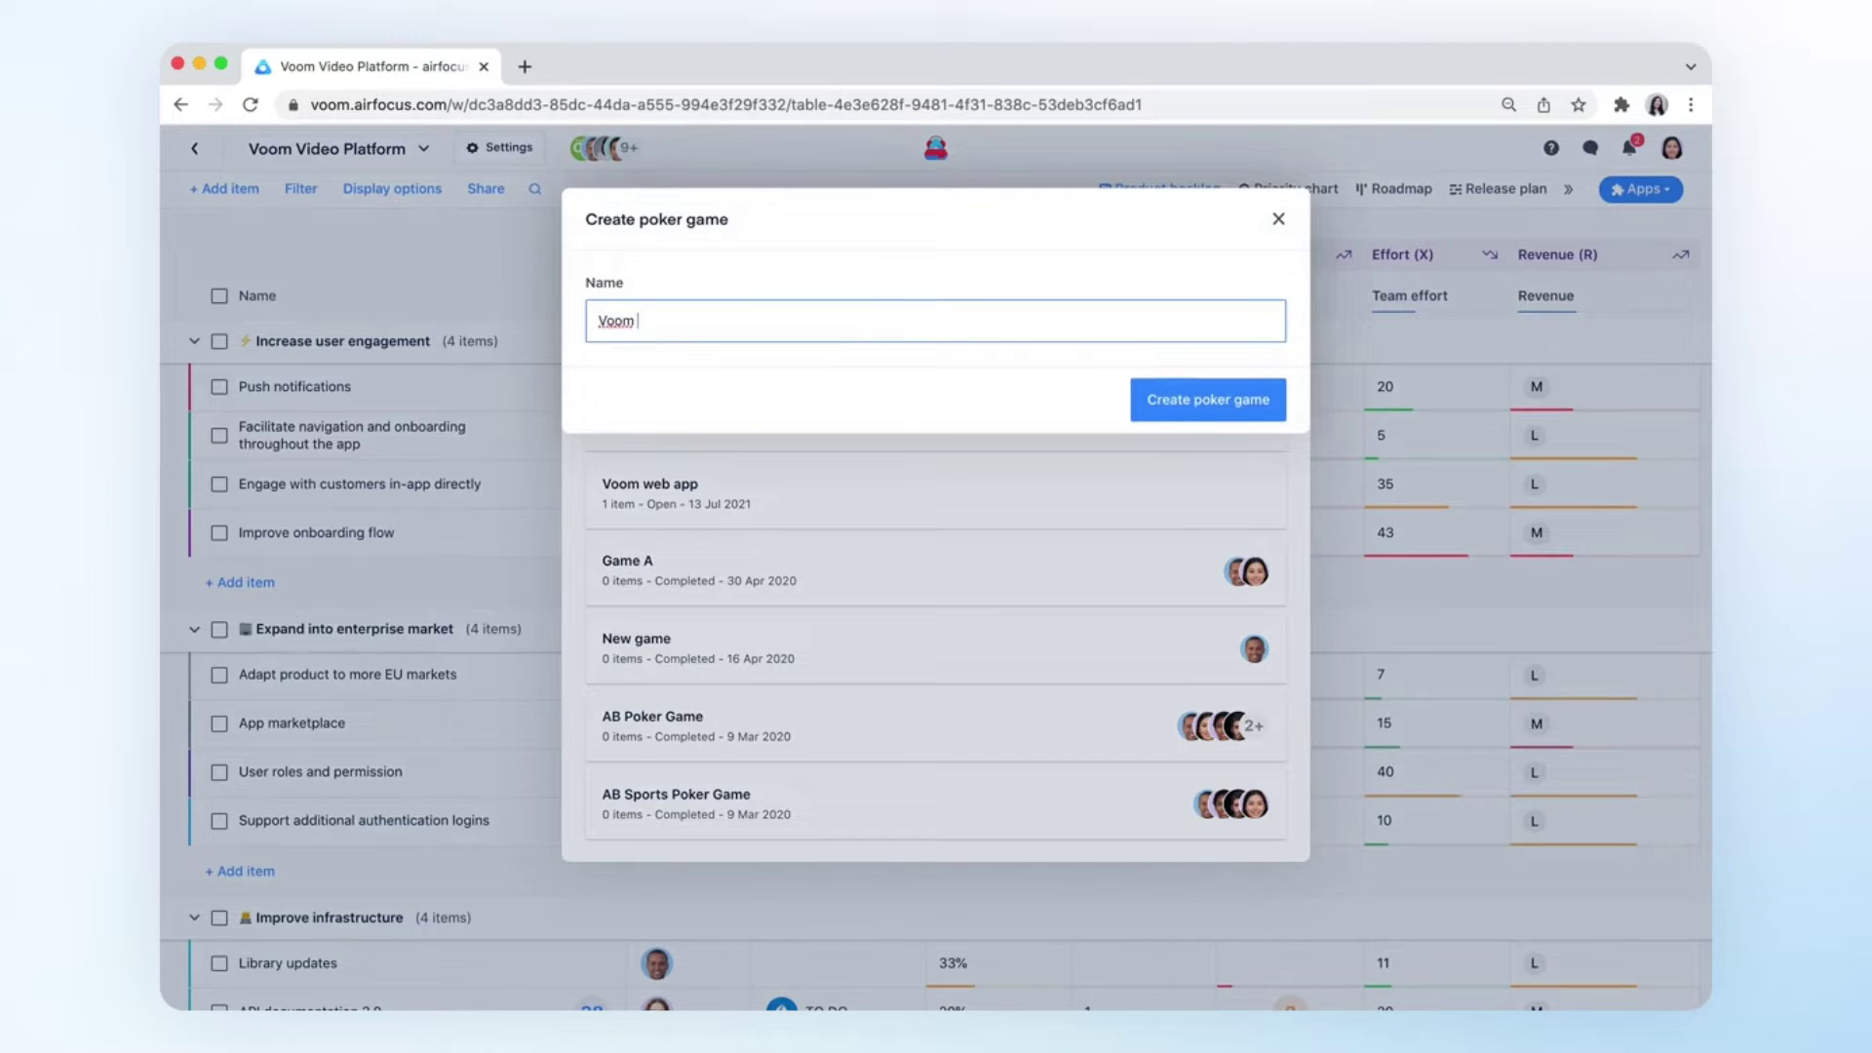
type(" Poker Game")
left_click(1195, 417)
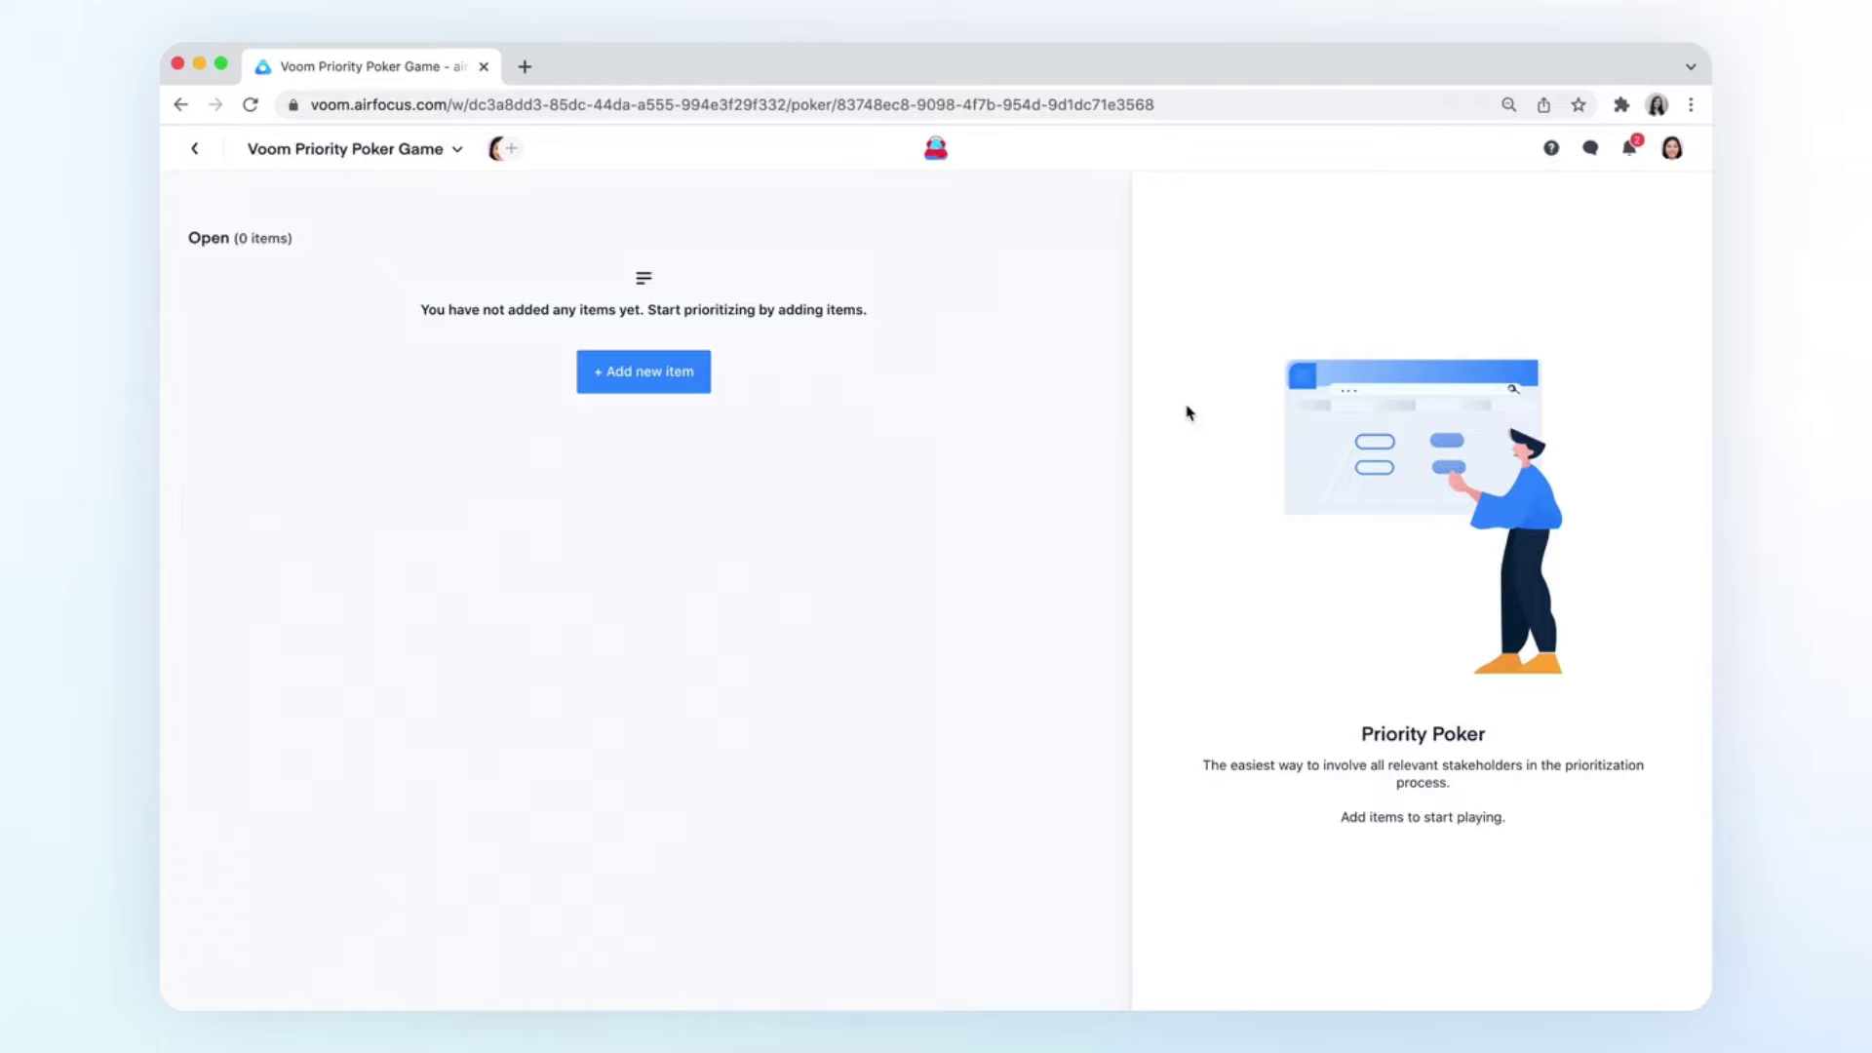
Add the Push notifications and Library updates backlog items to the poker game.
left_click(694, 377)
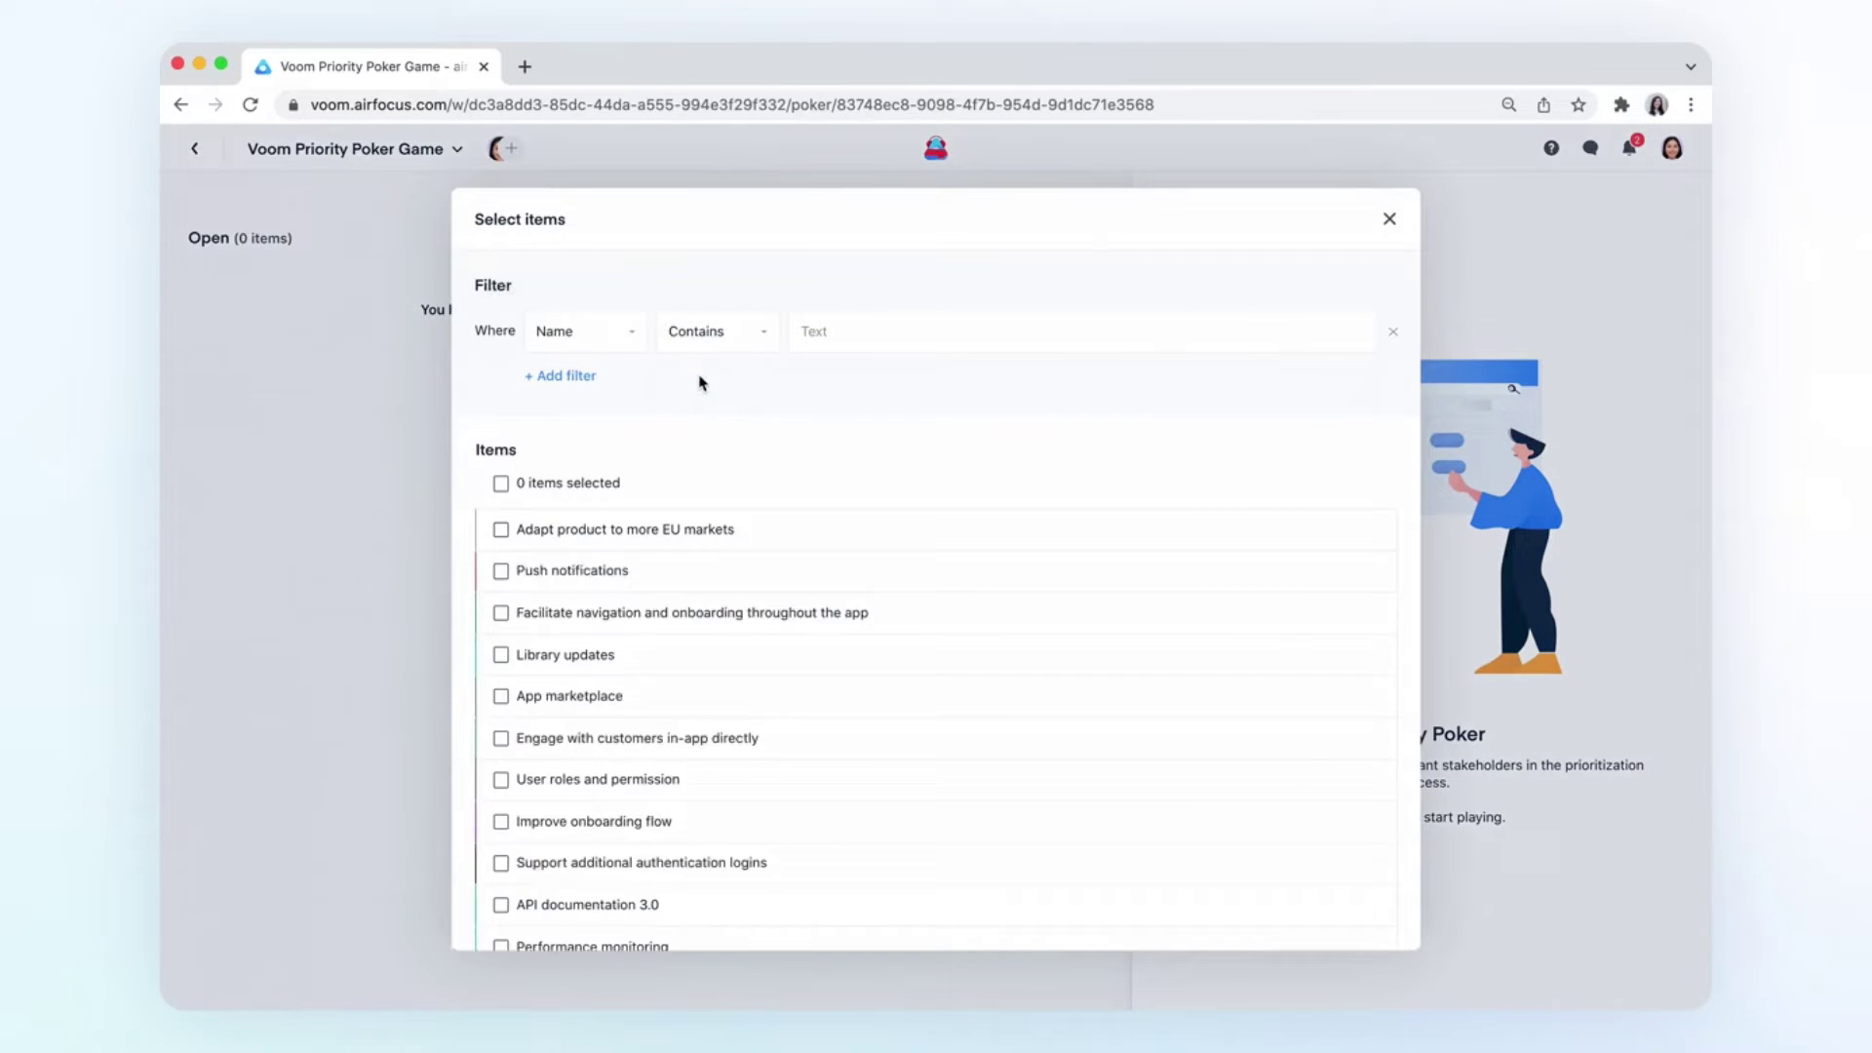
left_click(500, 572)
left_click(500, 655)
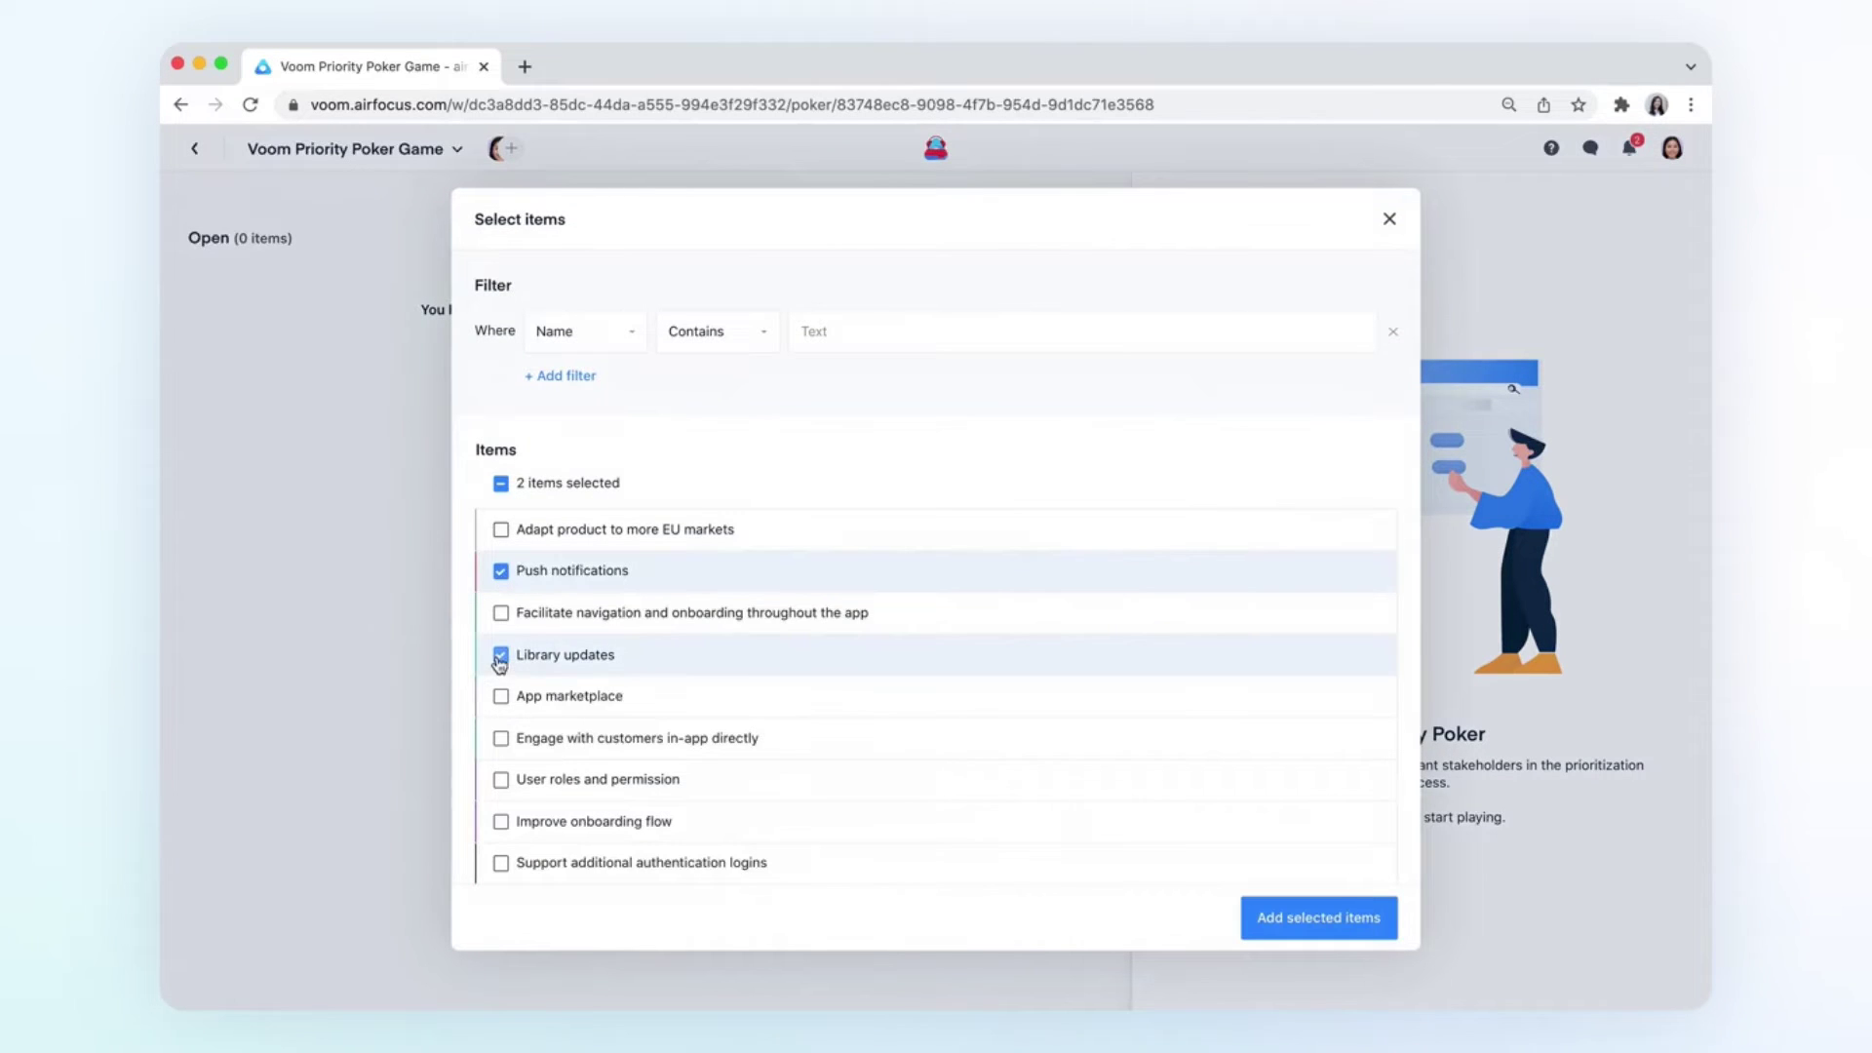
left_click(1292, 912)
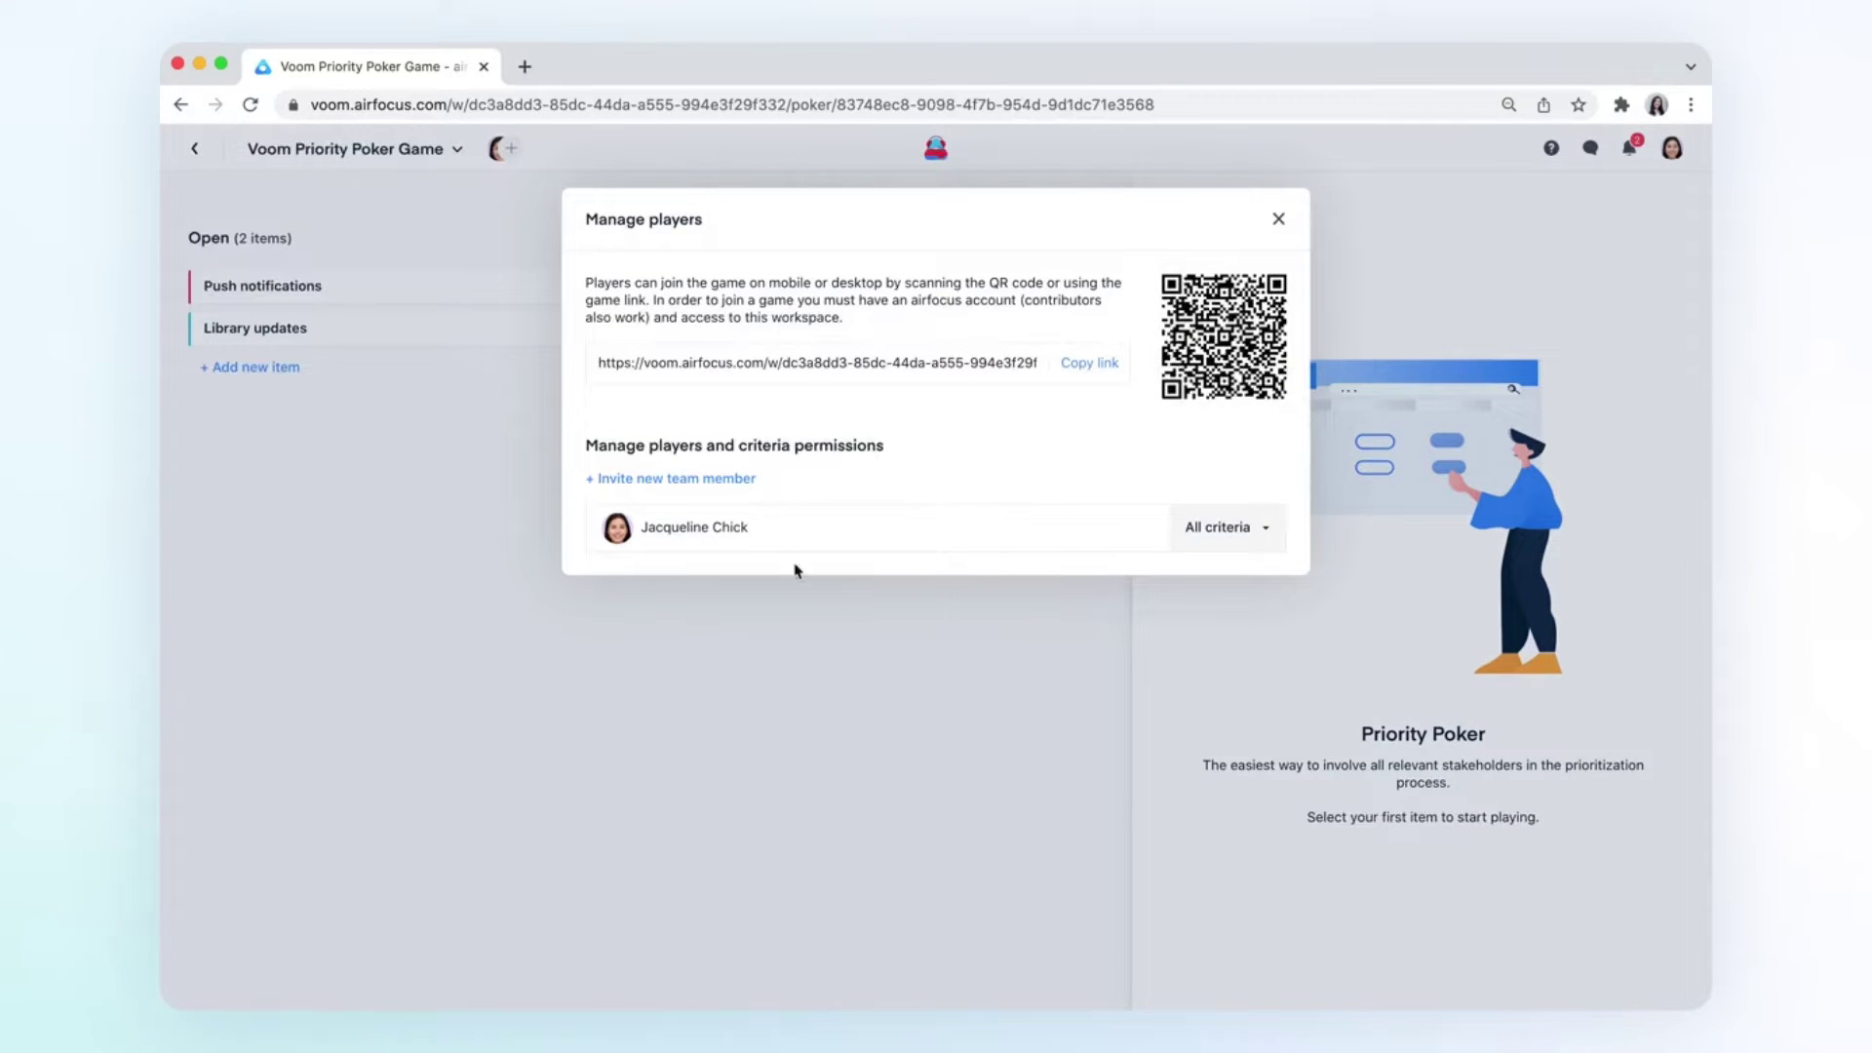
Invite a teammate as a player and exclude Team effort from their rating criteria.
left_click(710, 490)
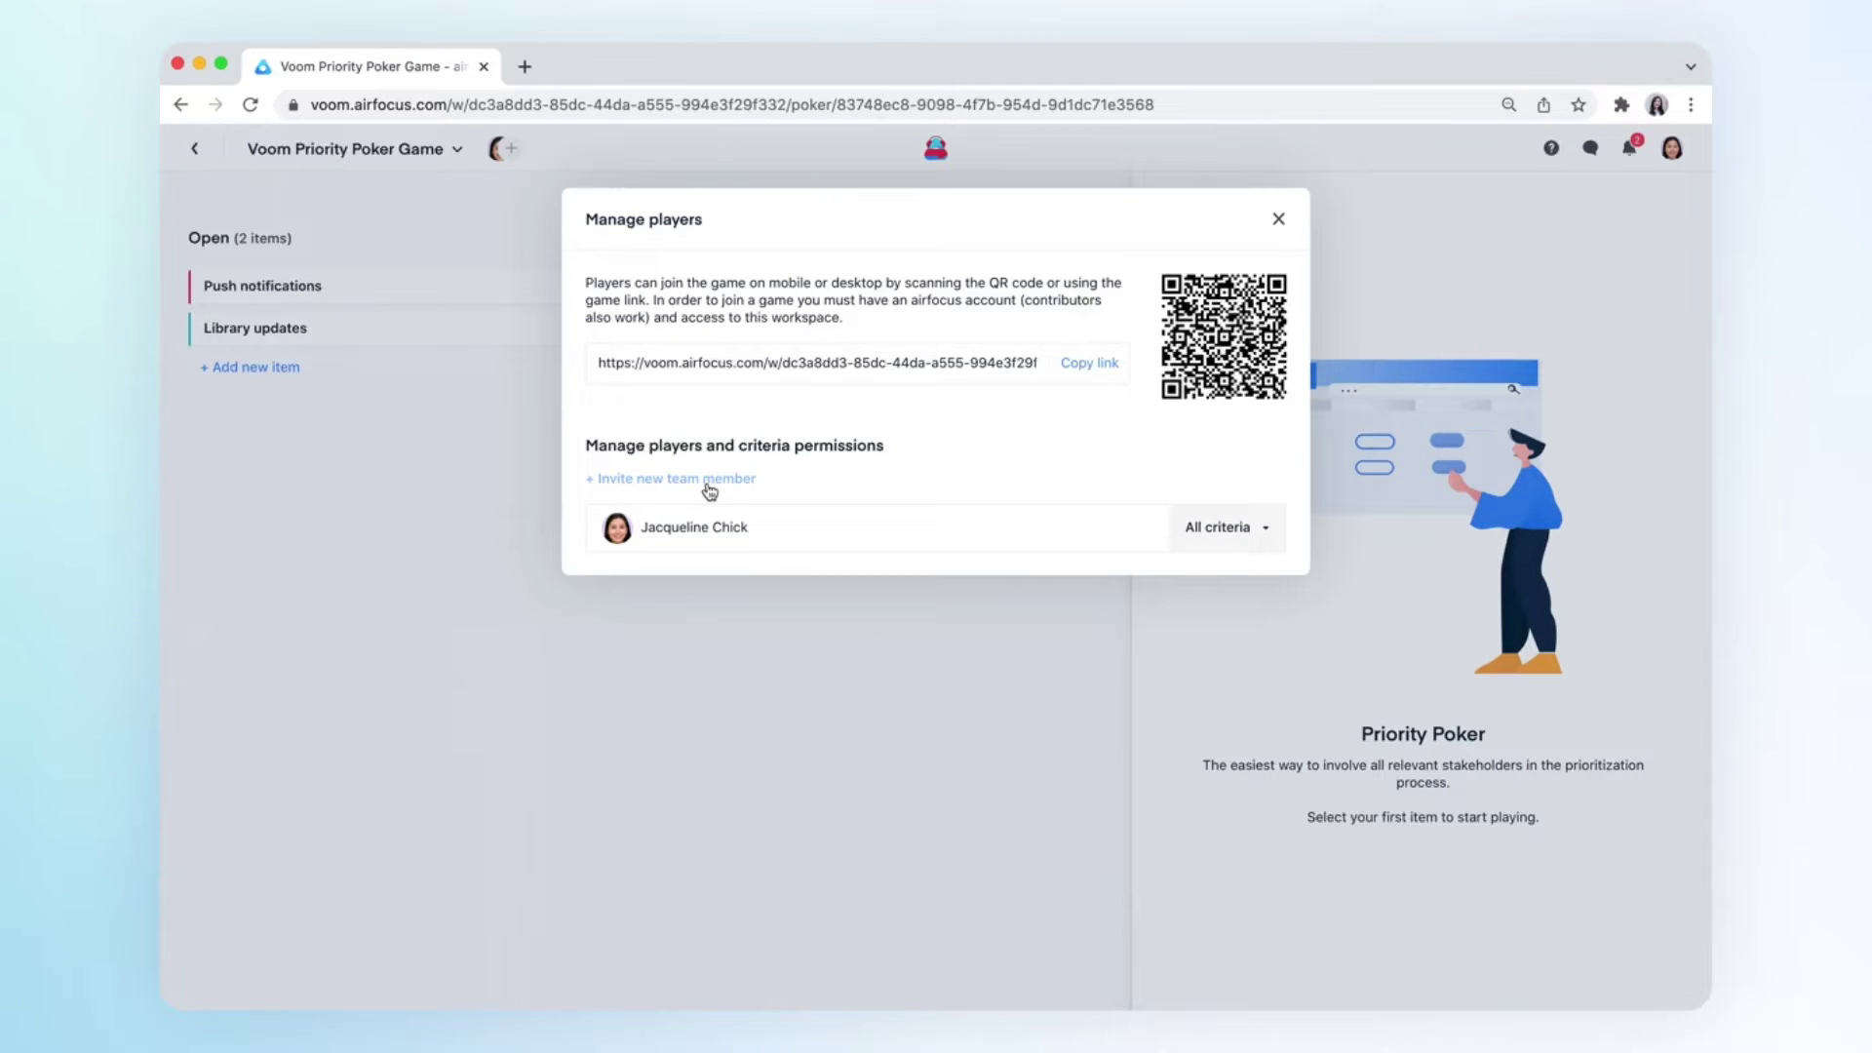
left_click(708, 488)
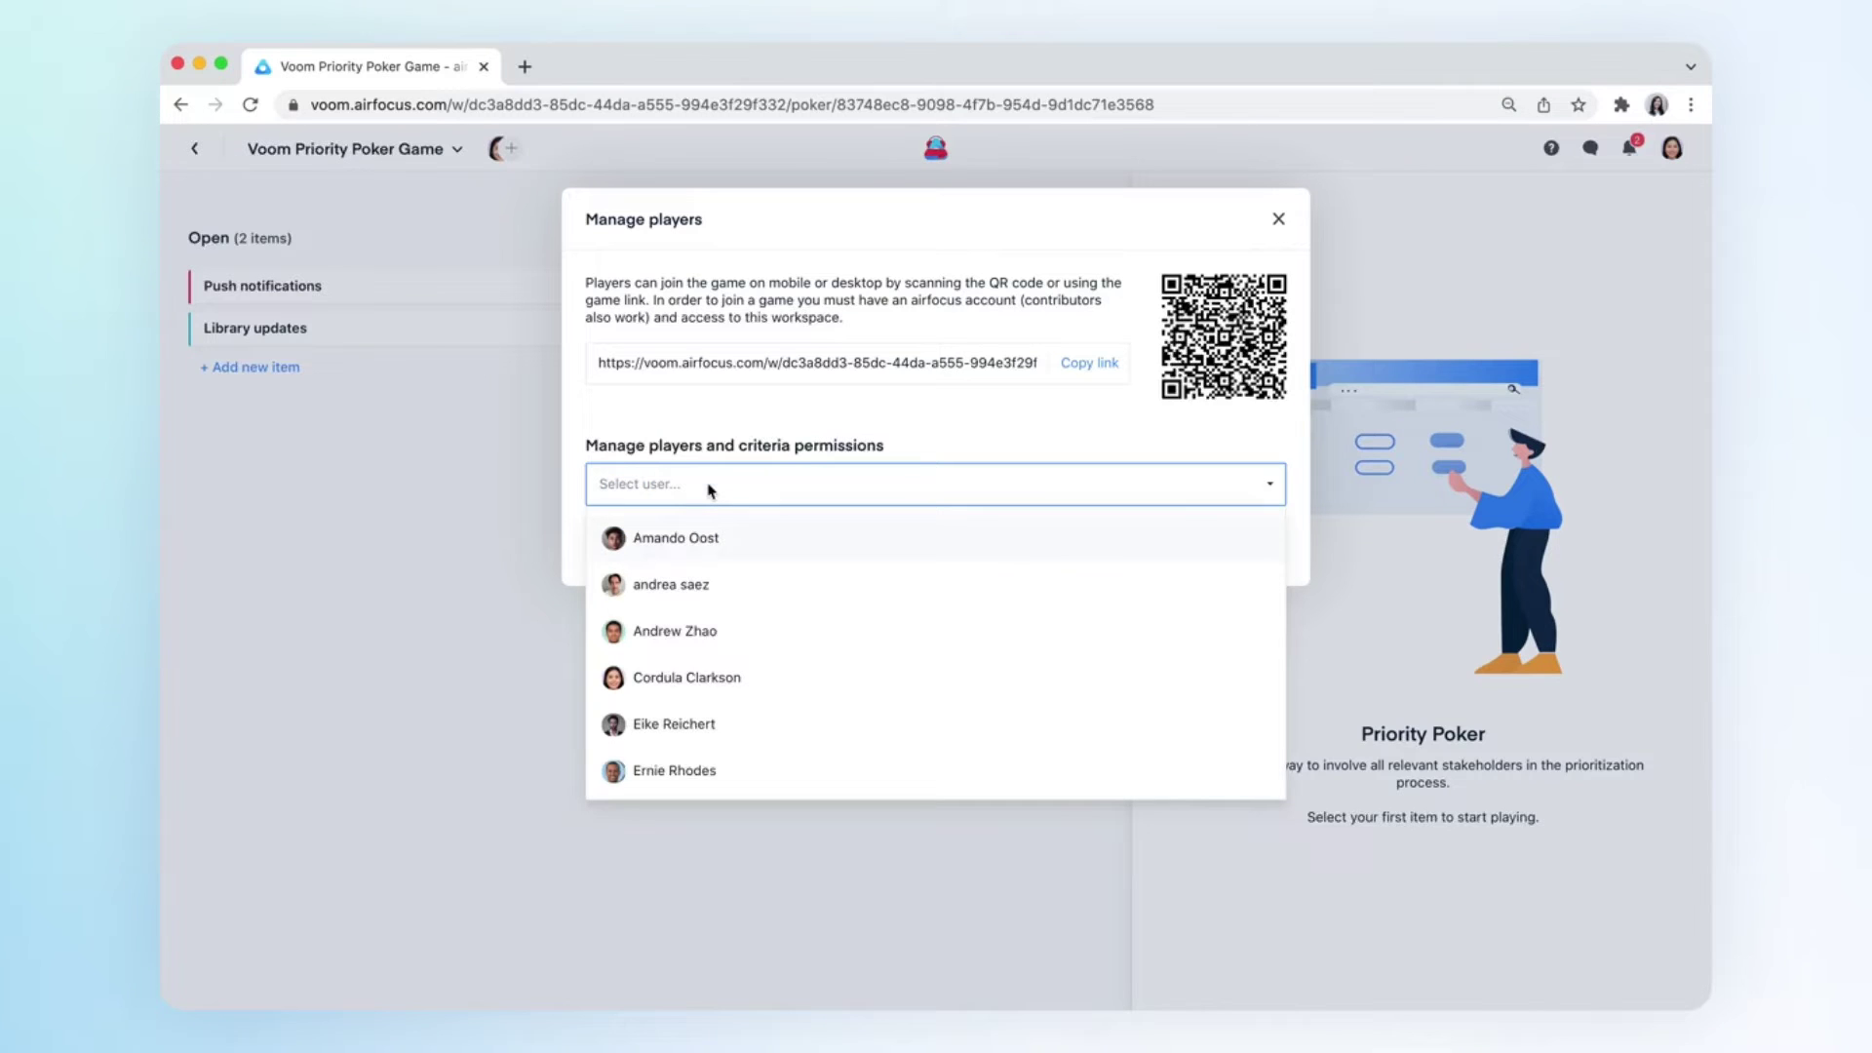
left_click(719, 785)
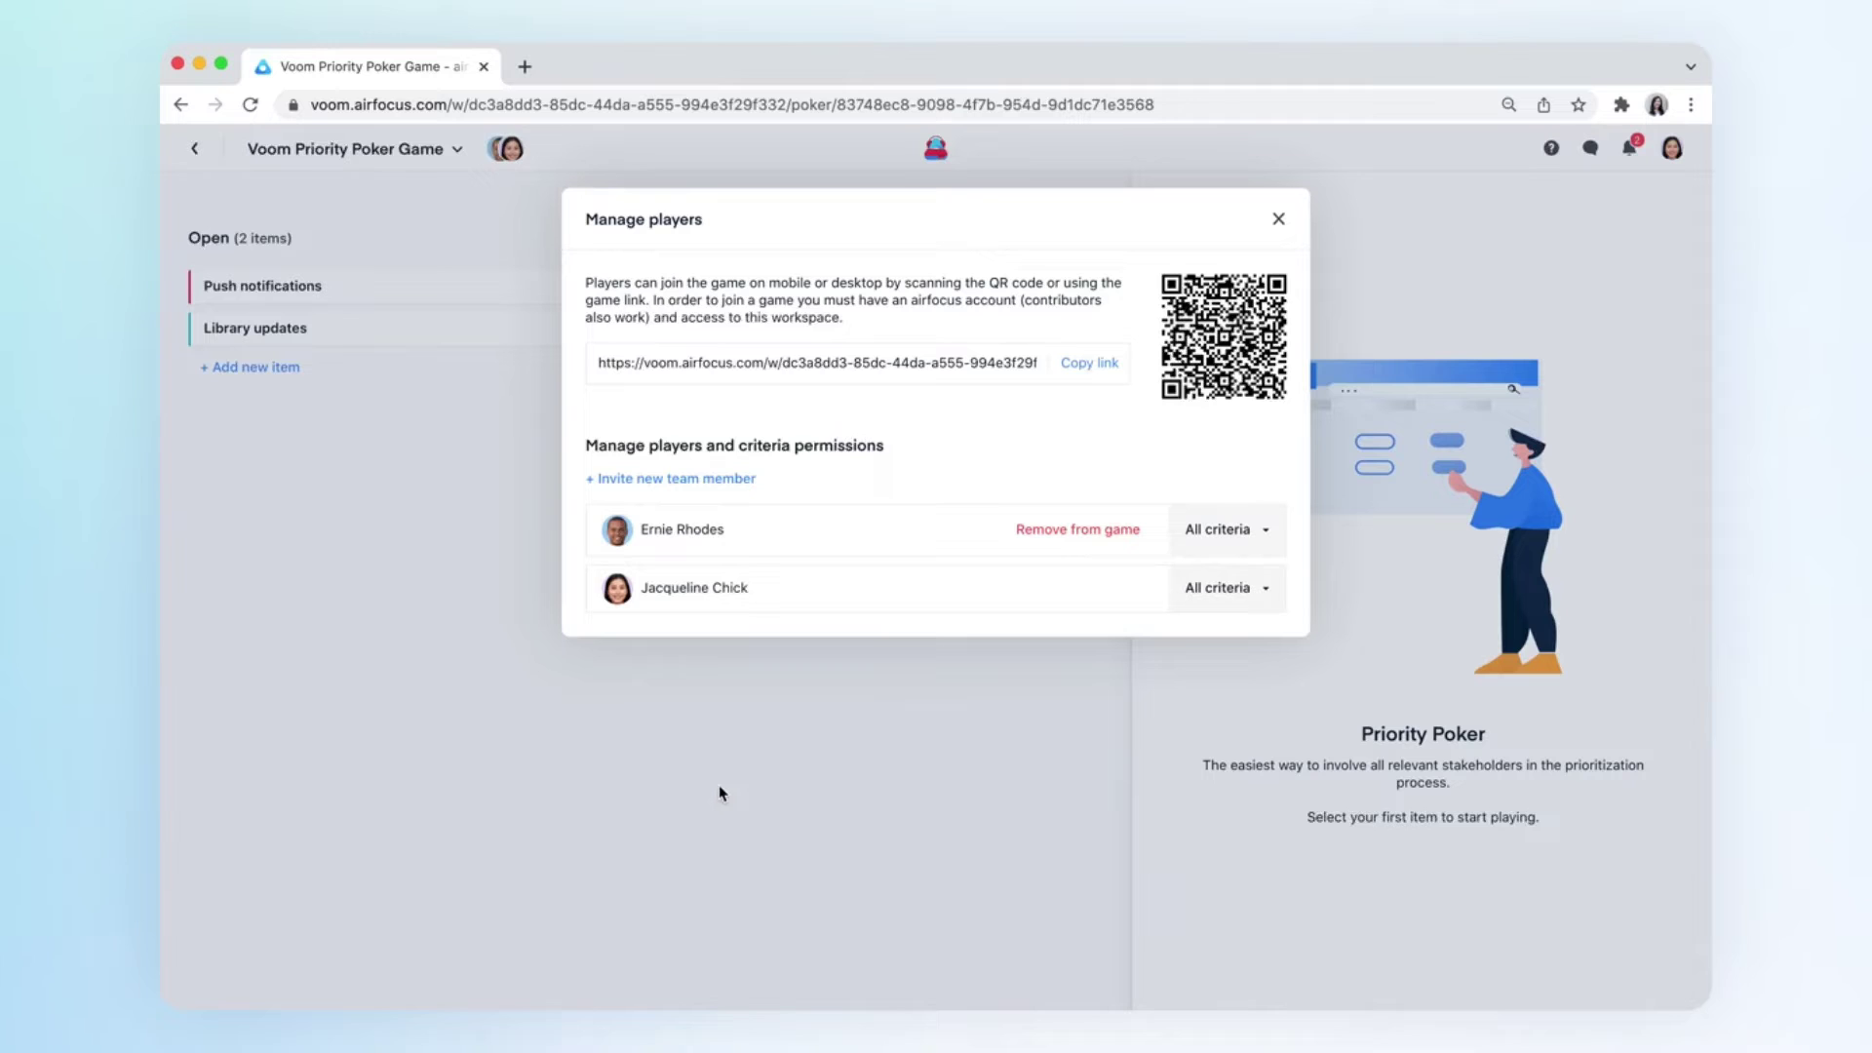
left_click(1226, 539)
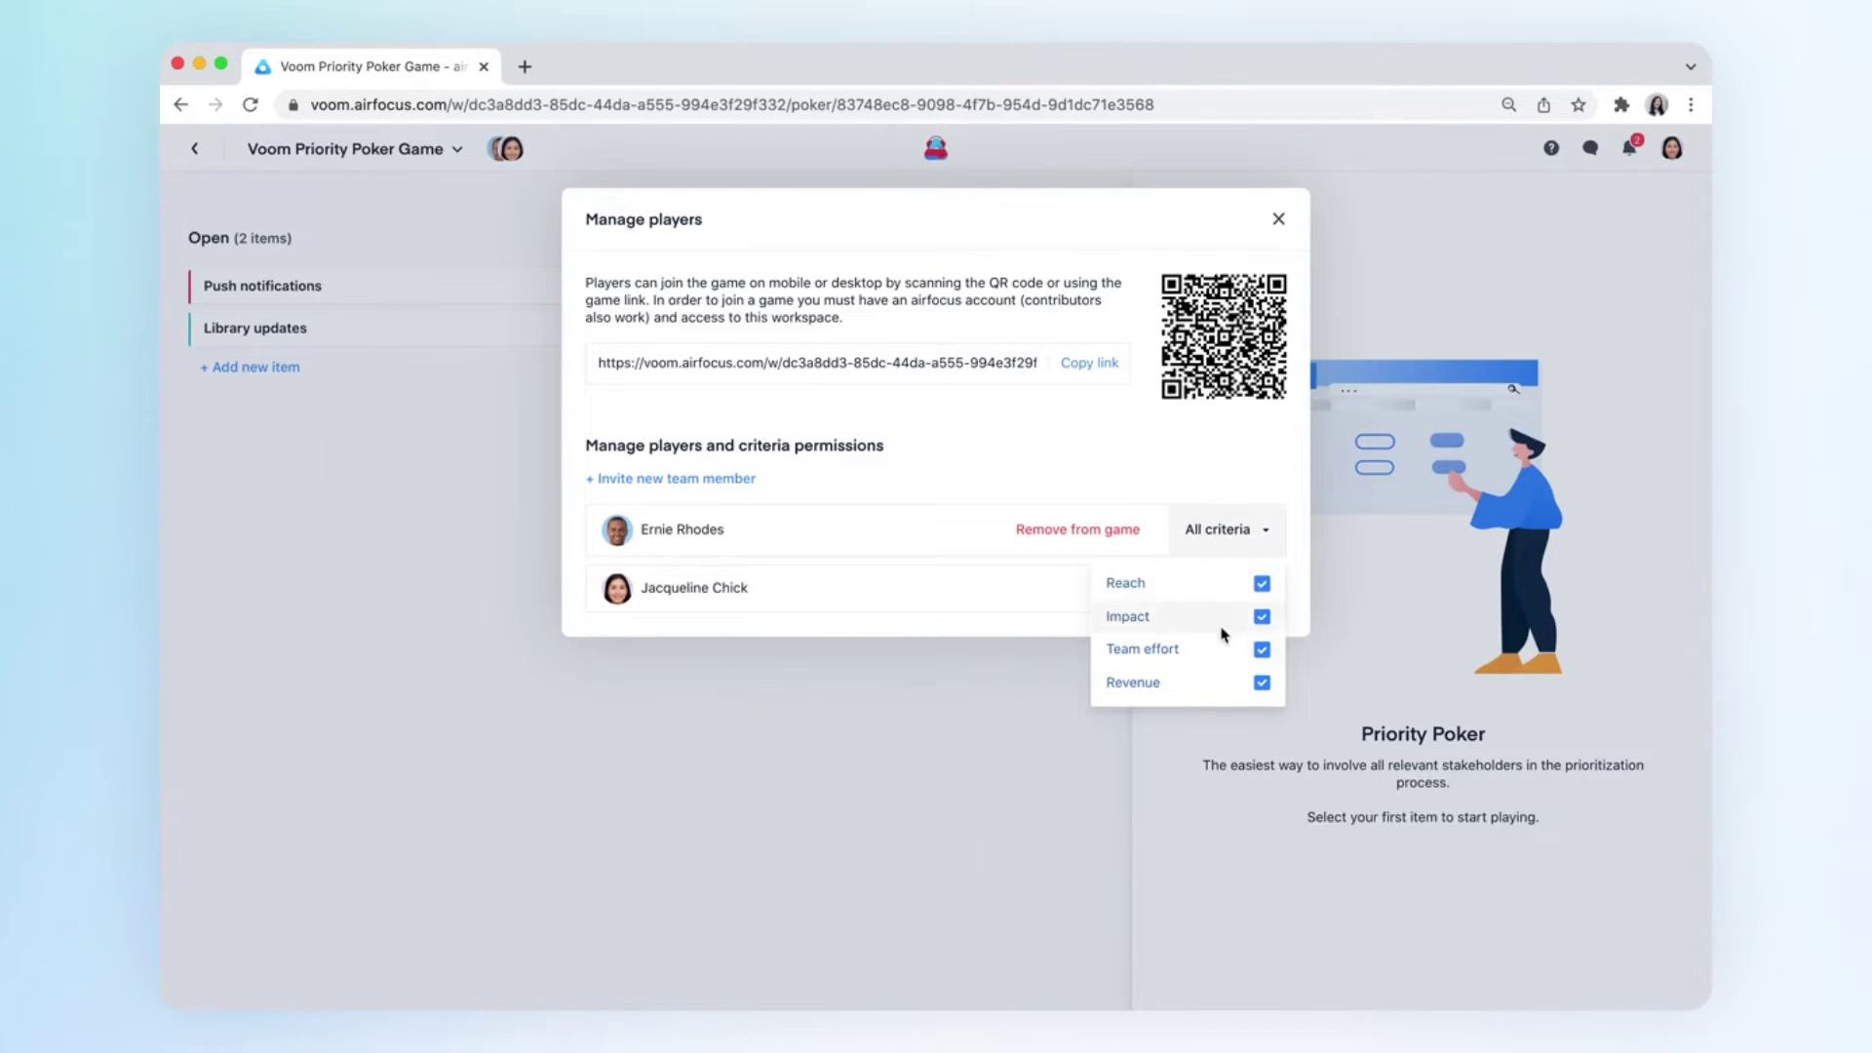
left_click(1260, 651)
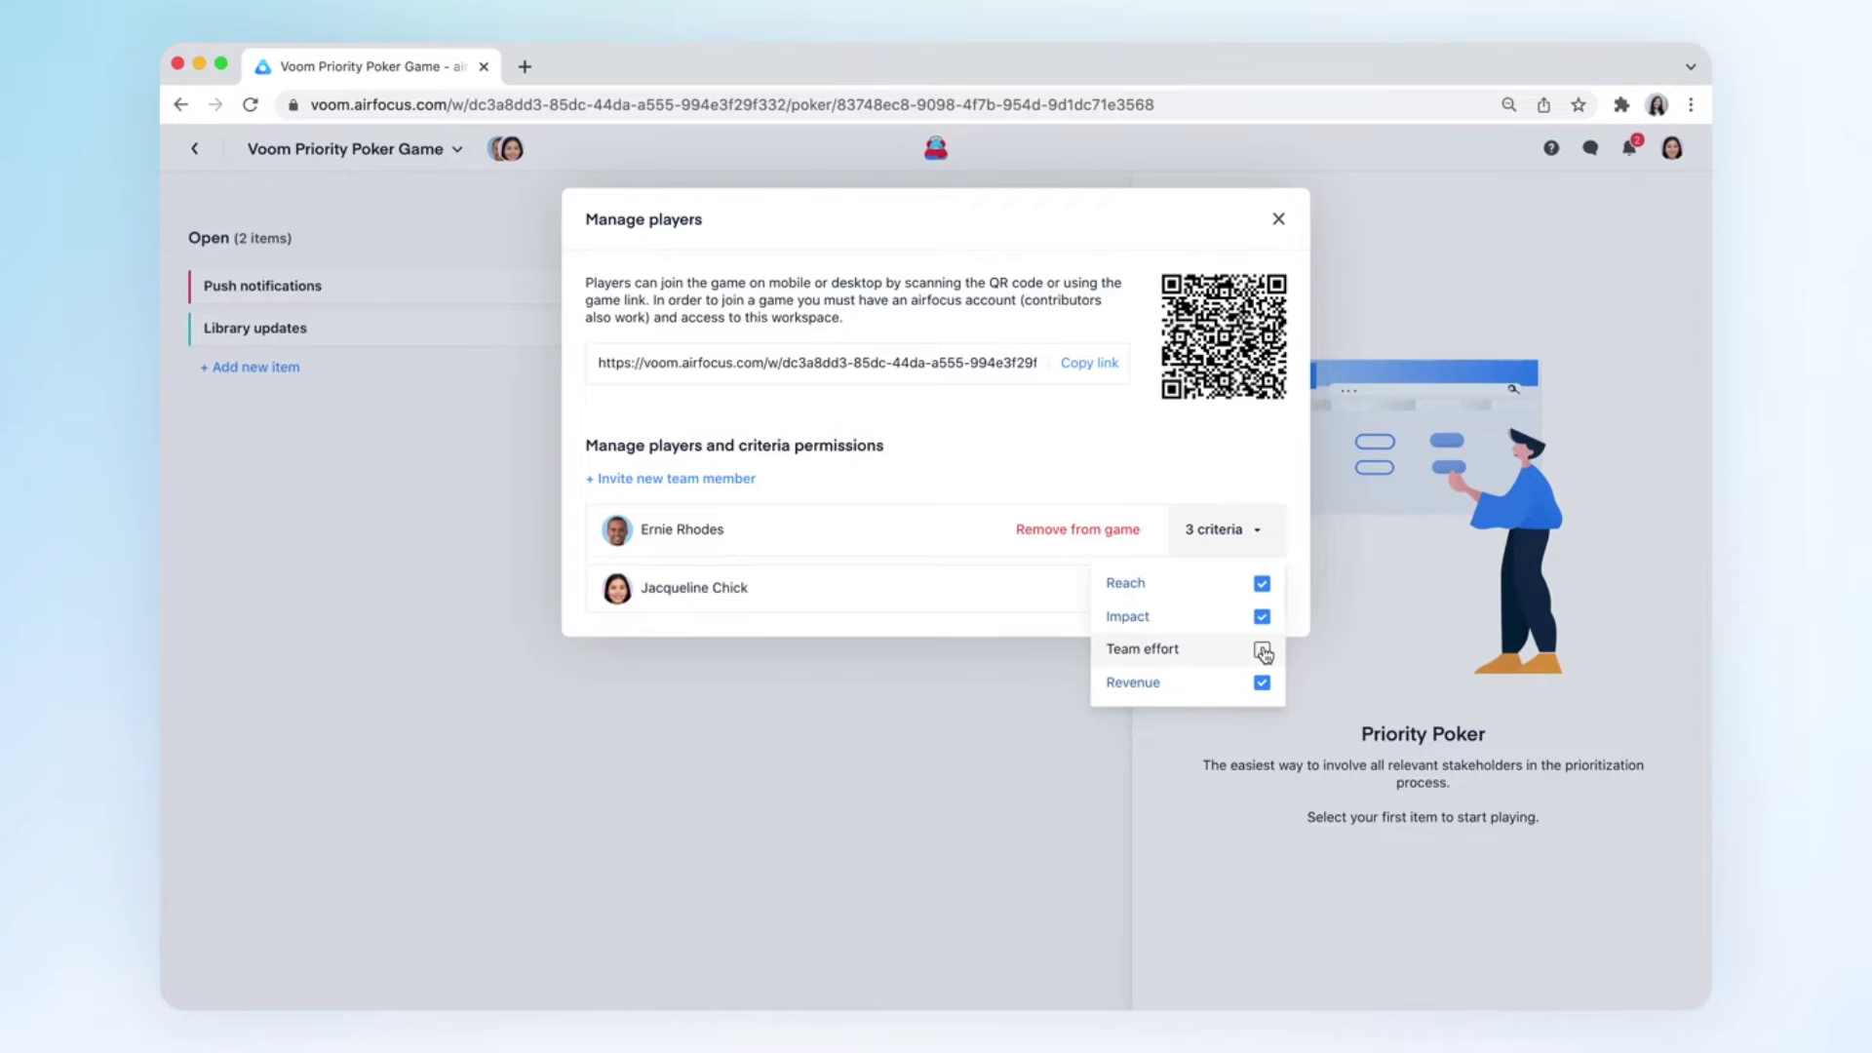
left_click(1302, 546)
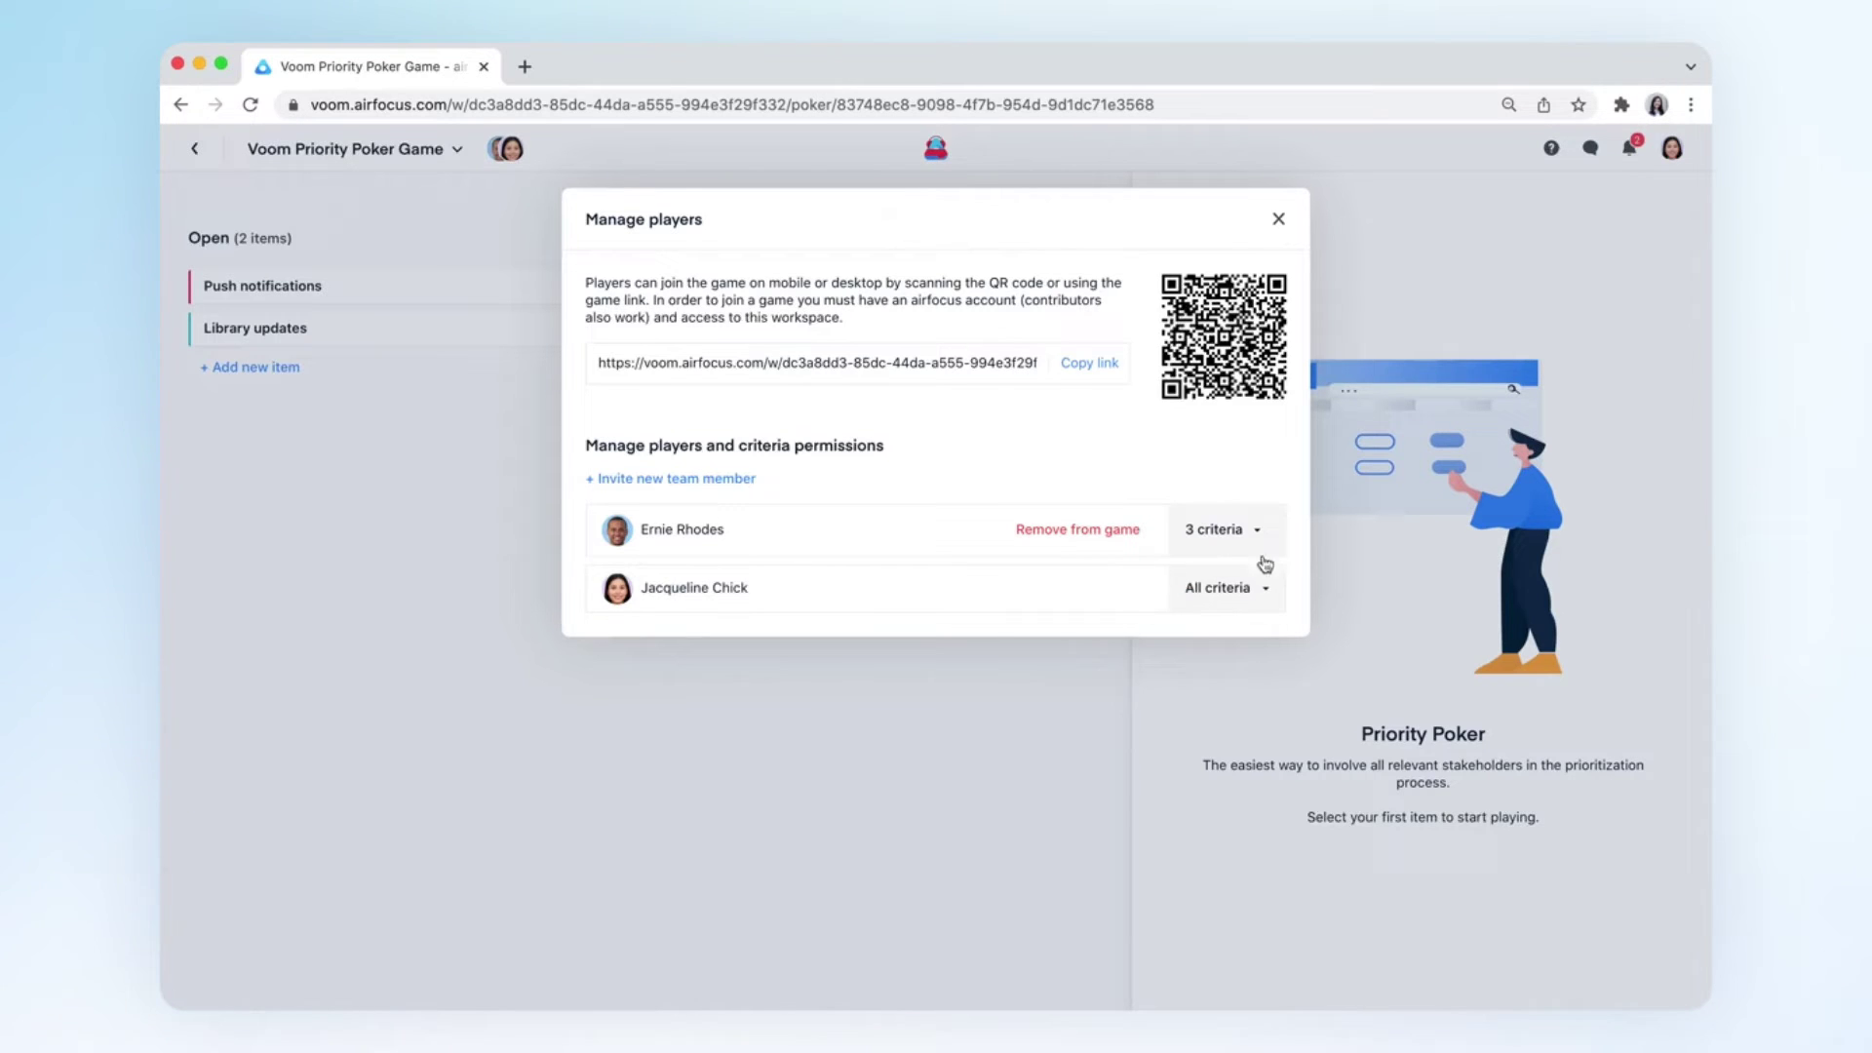
Invite a second teammate as a player with all criteria.
left_click(700, 479)
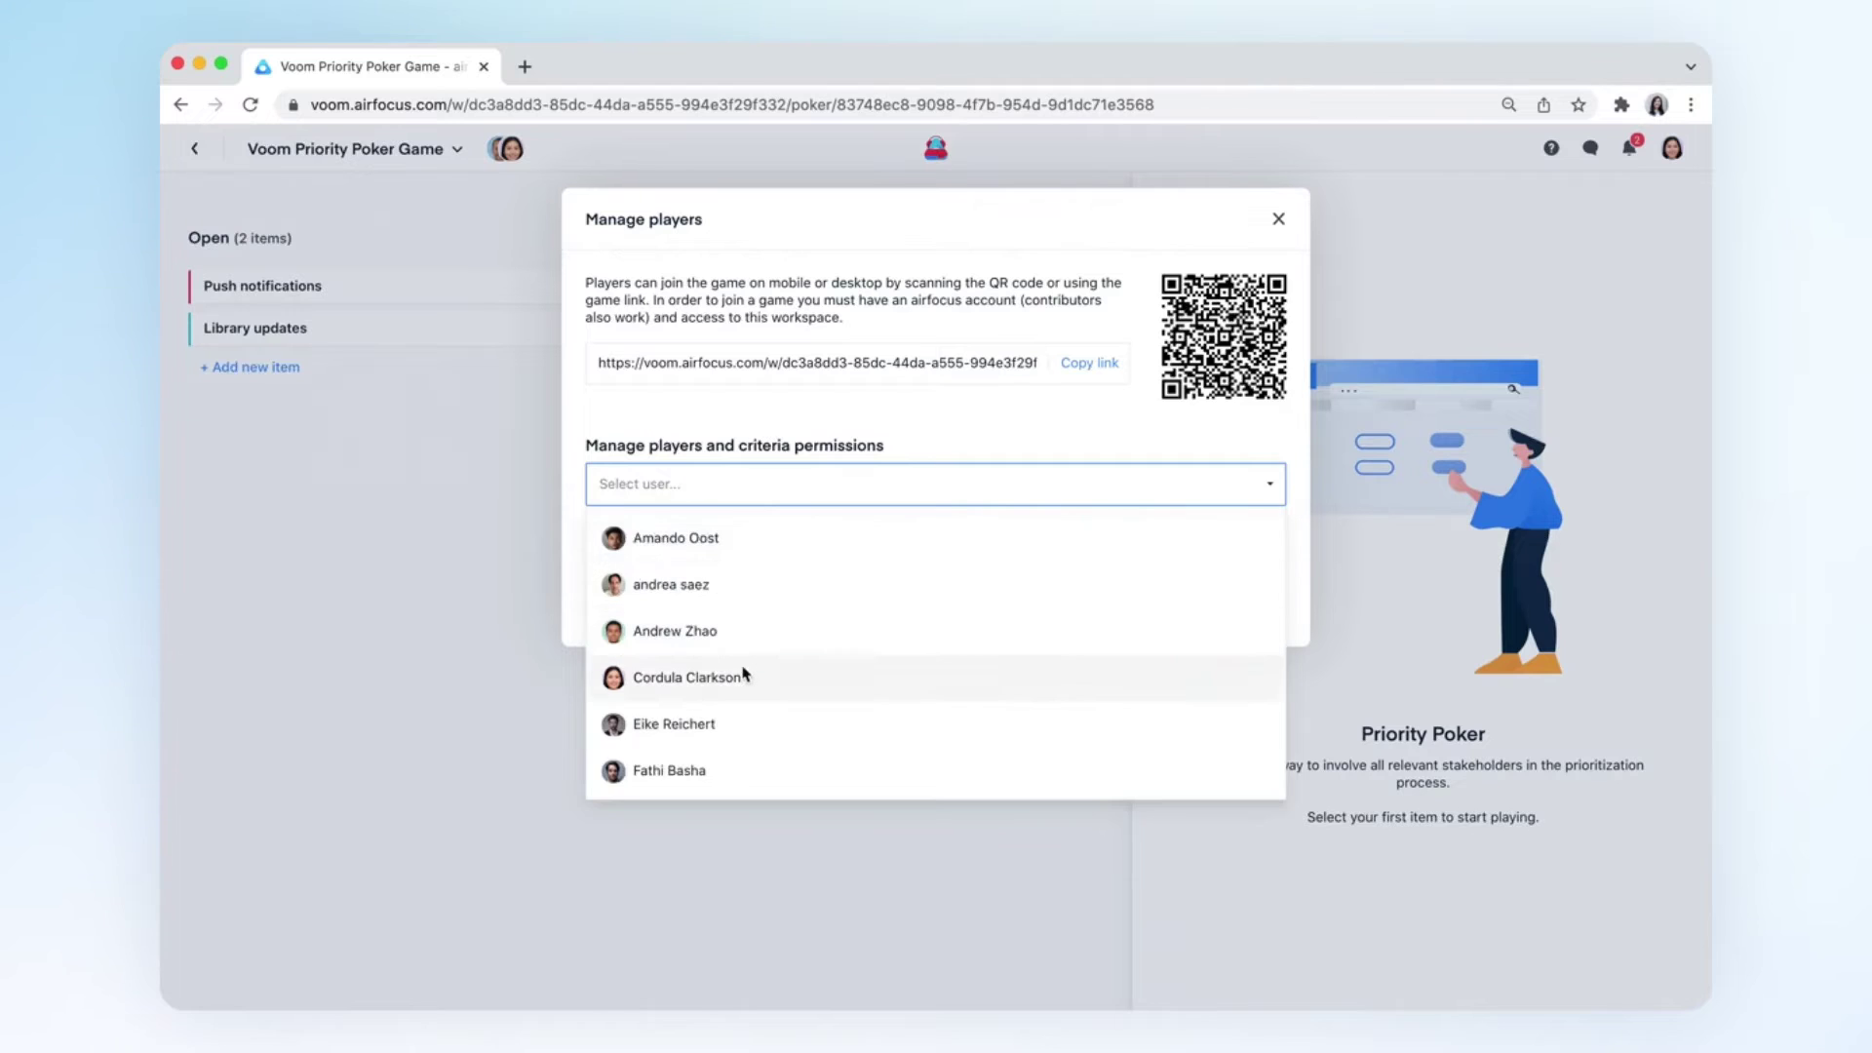
scroll(746, 673, "down", 2)
scroll(746, 673, "down", 3)
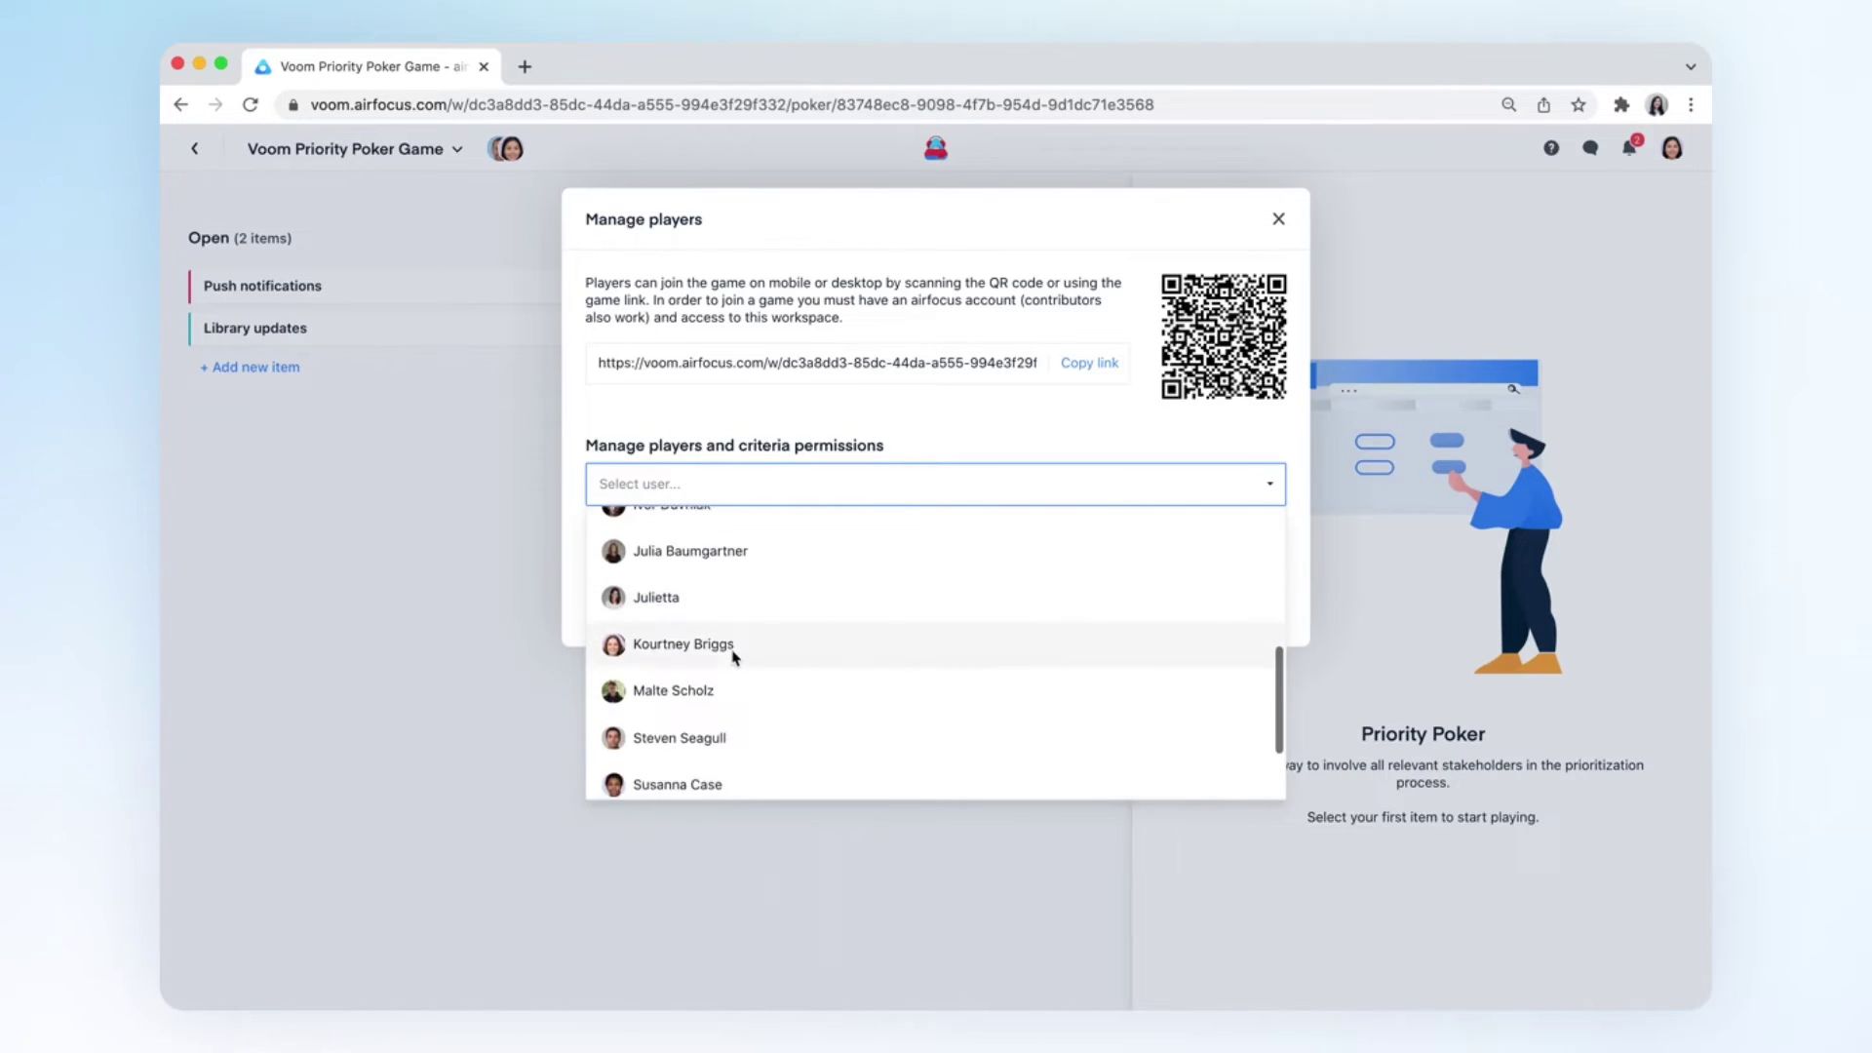
left_click(733, 650)
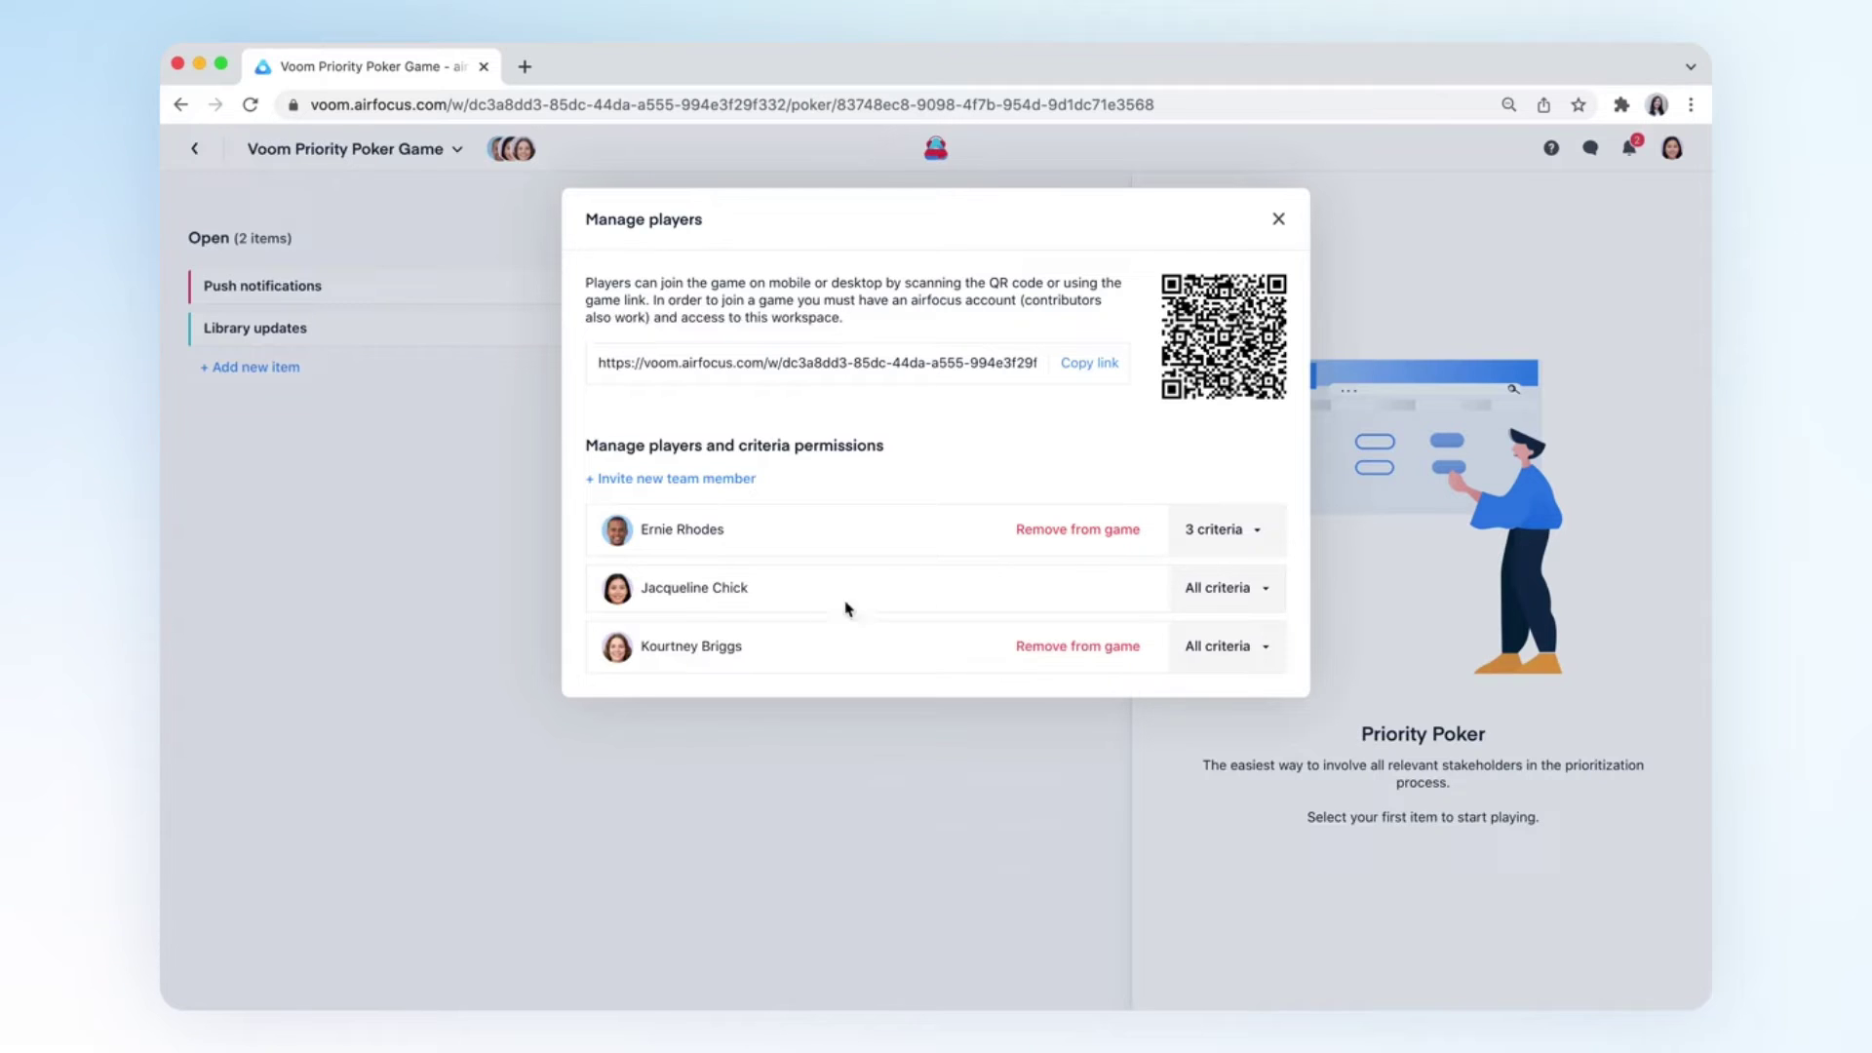
Close player management and open Push notifications for rating in the game.
left_click(1279, 219)
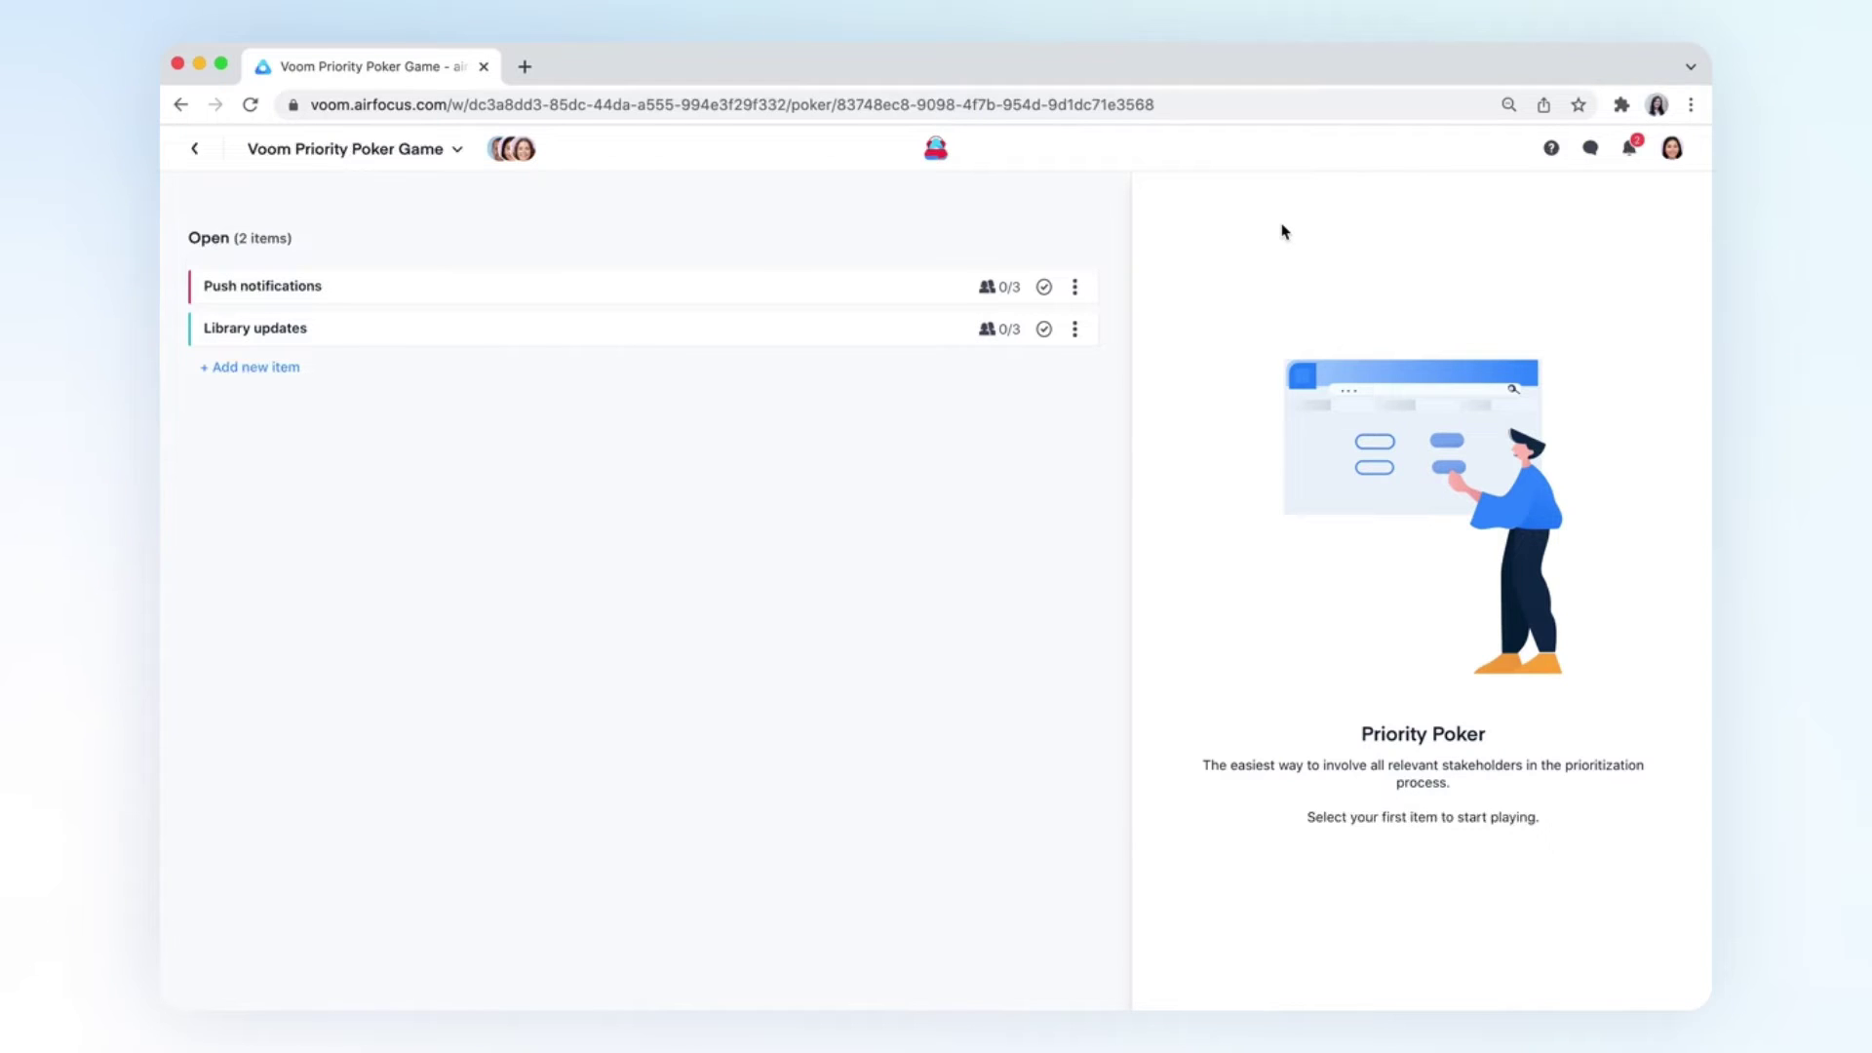
left_click(455, 153)
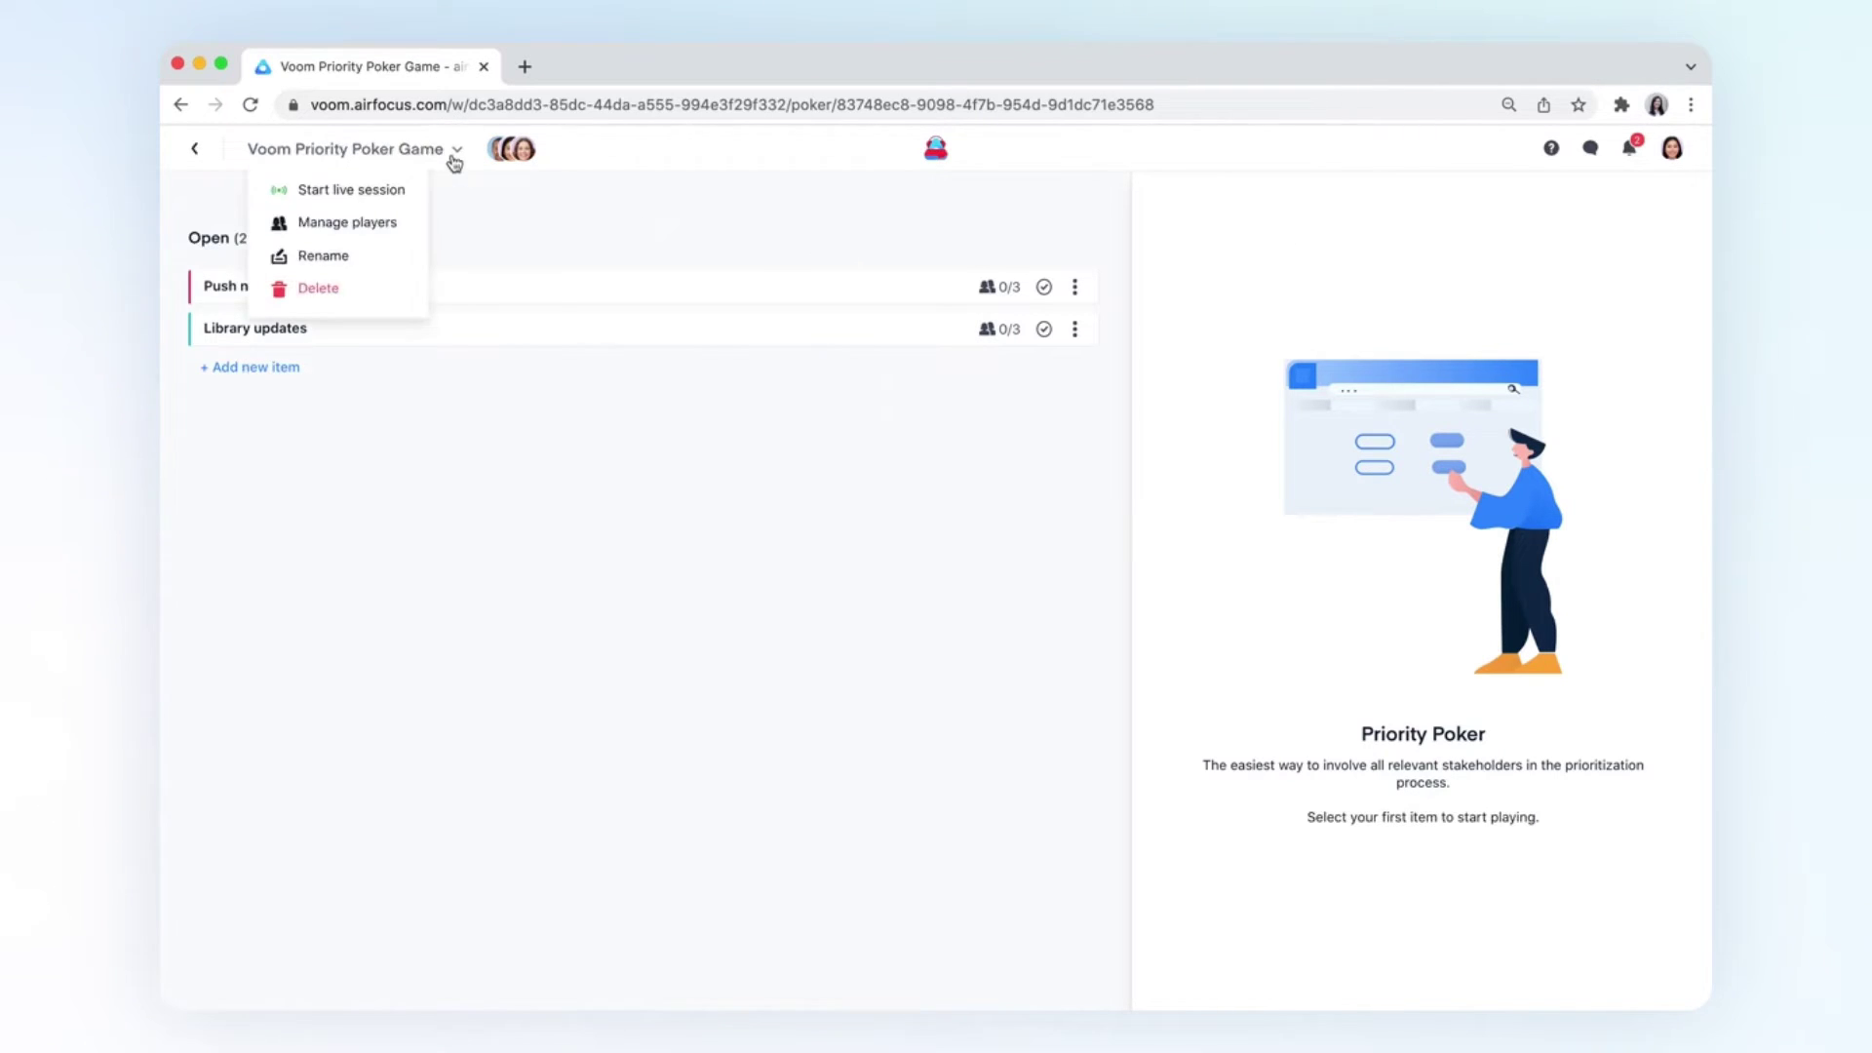
left_click(476, 281)
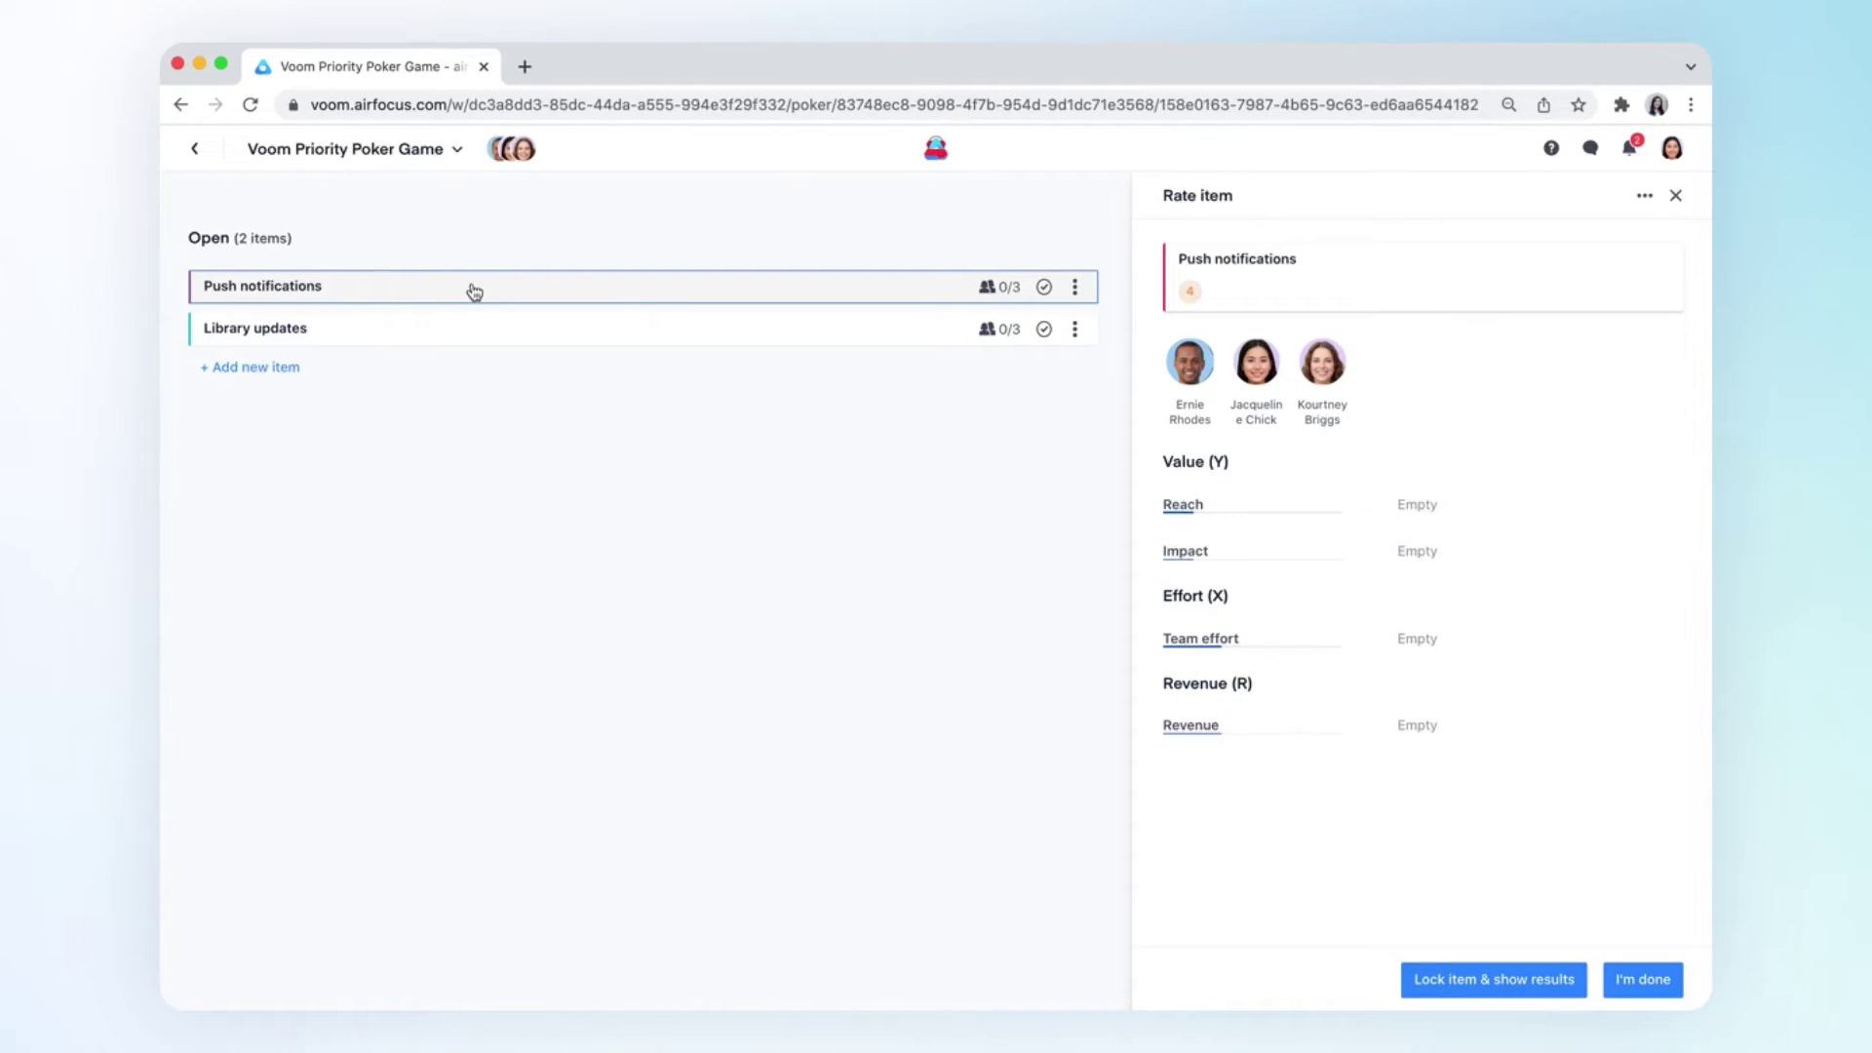
left_click(452, 151)
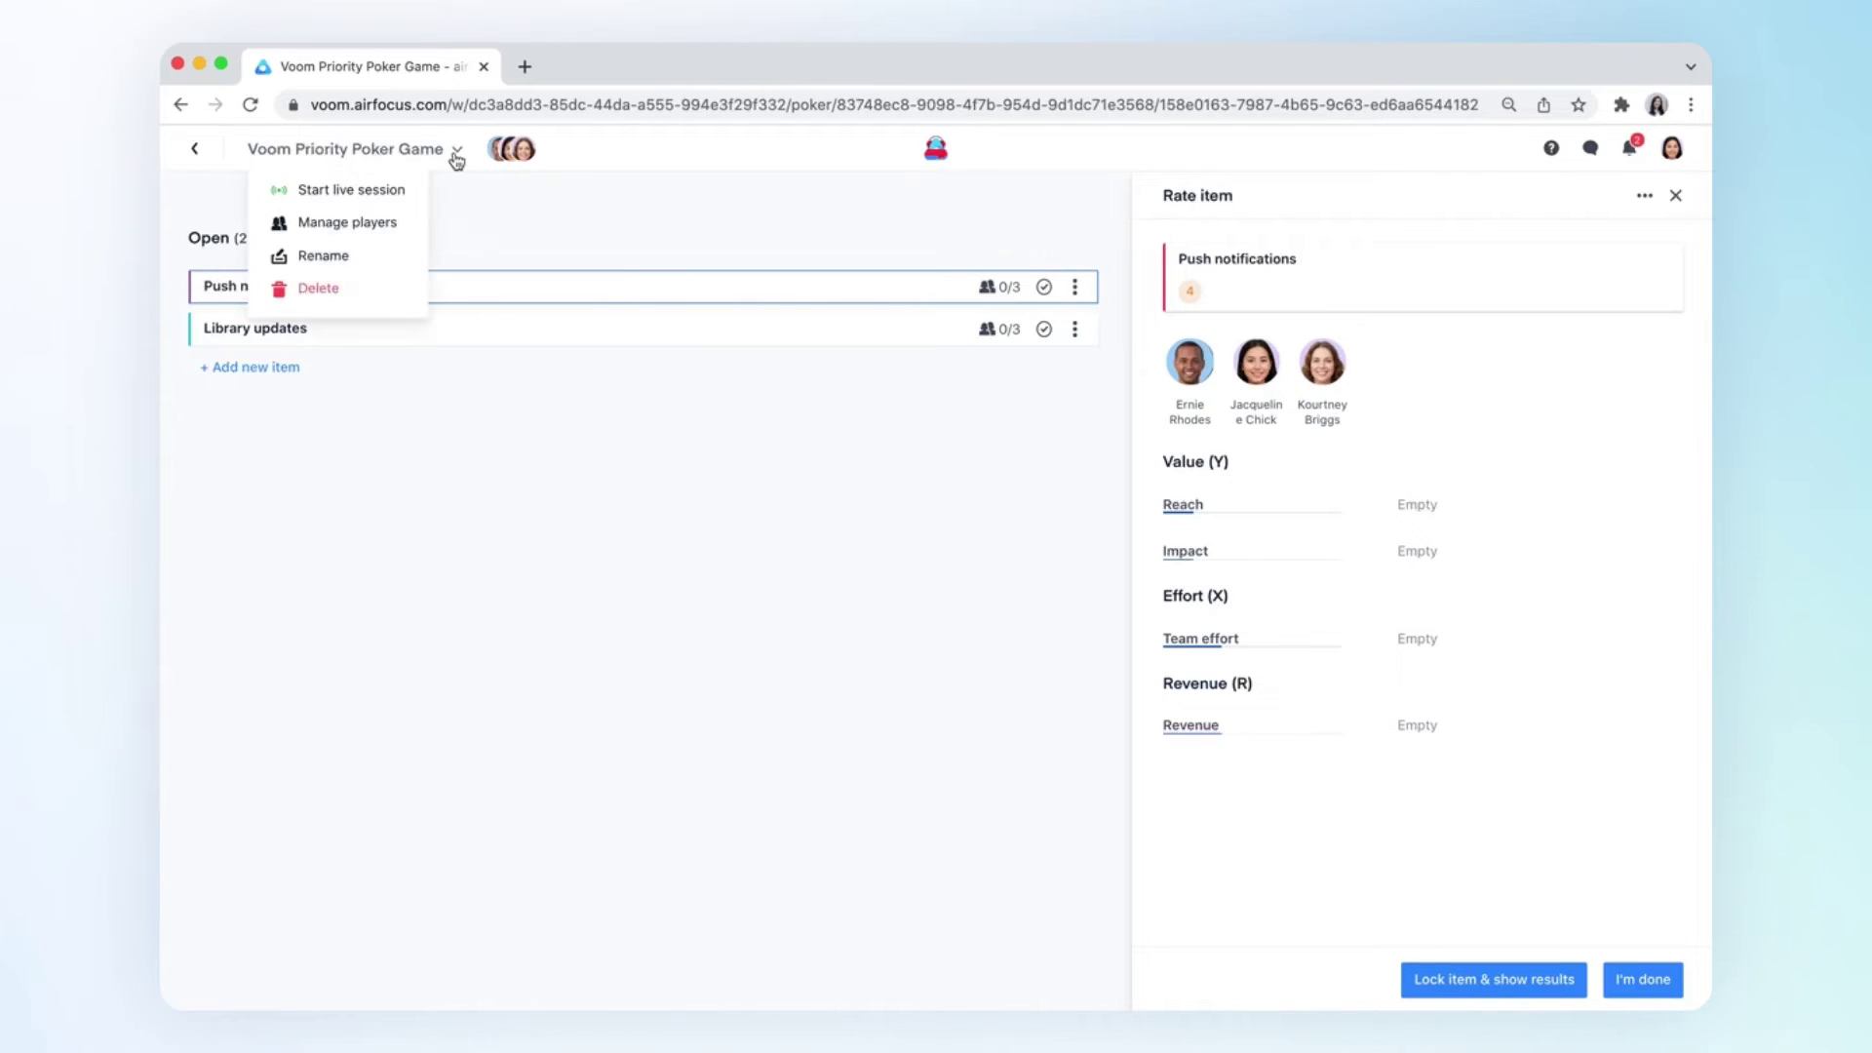
Start a live rating session and join it as another player from the second window.
left_click(398, 199)
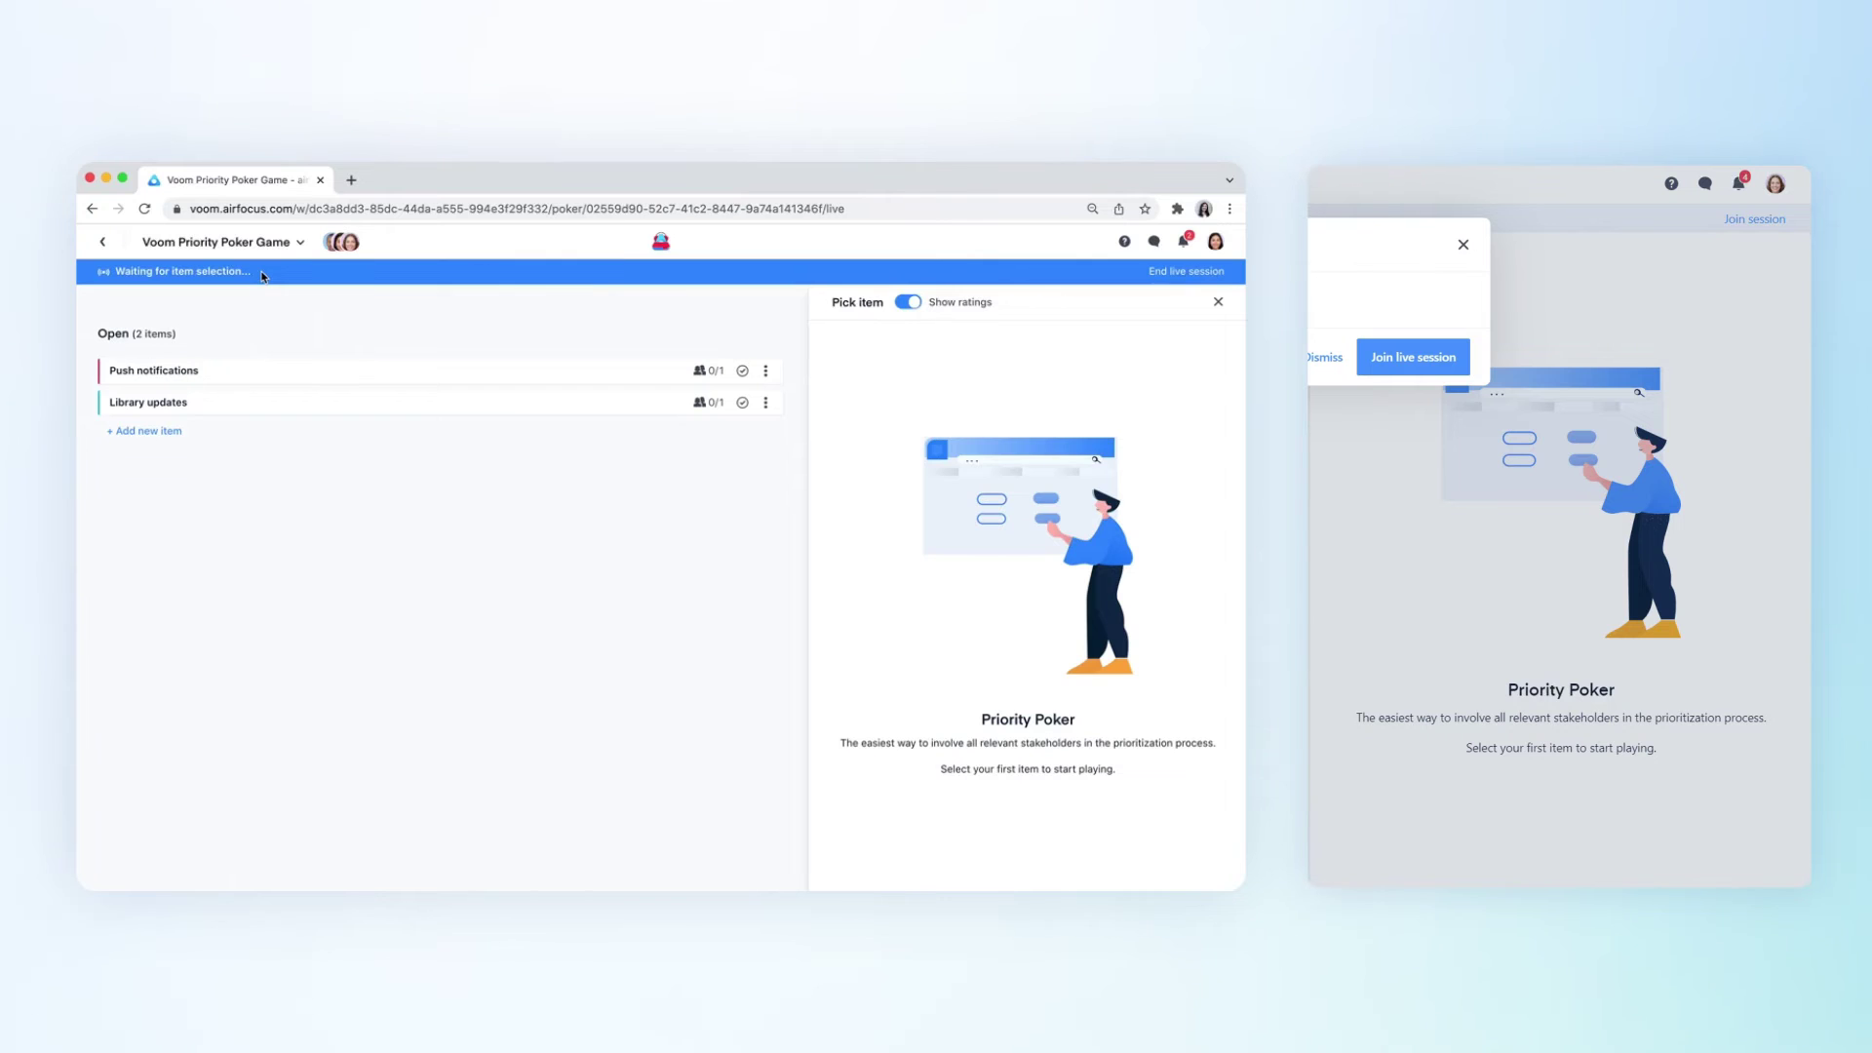
left_click(1415, 358)
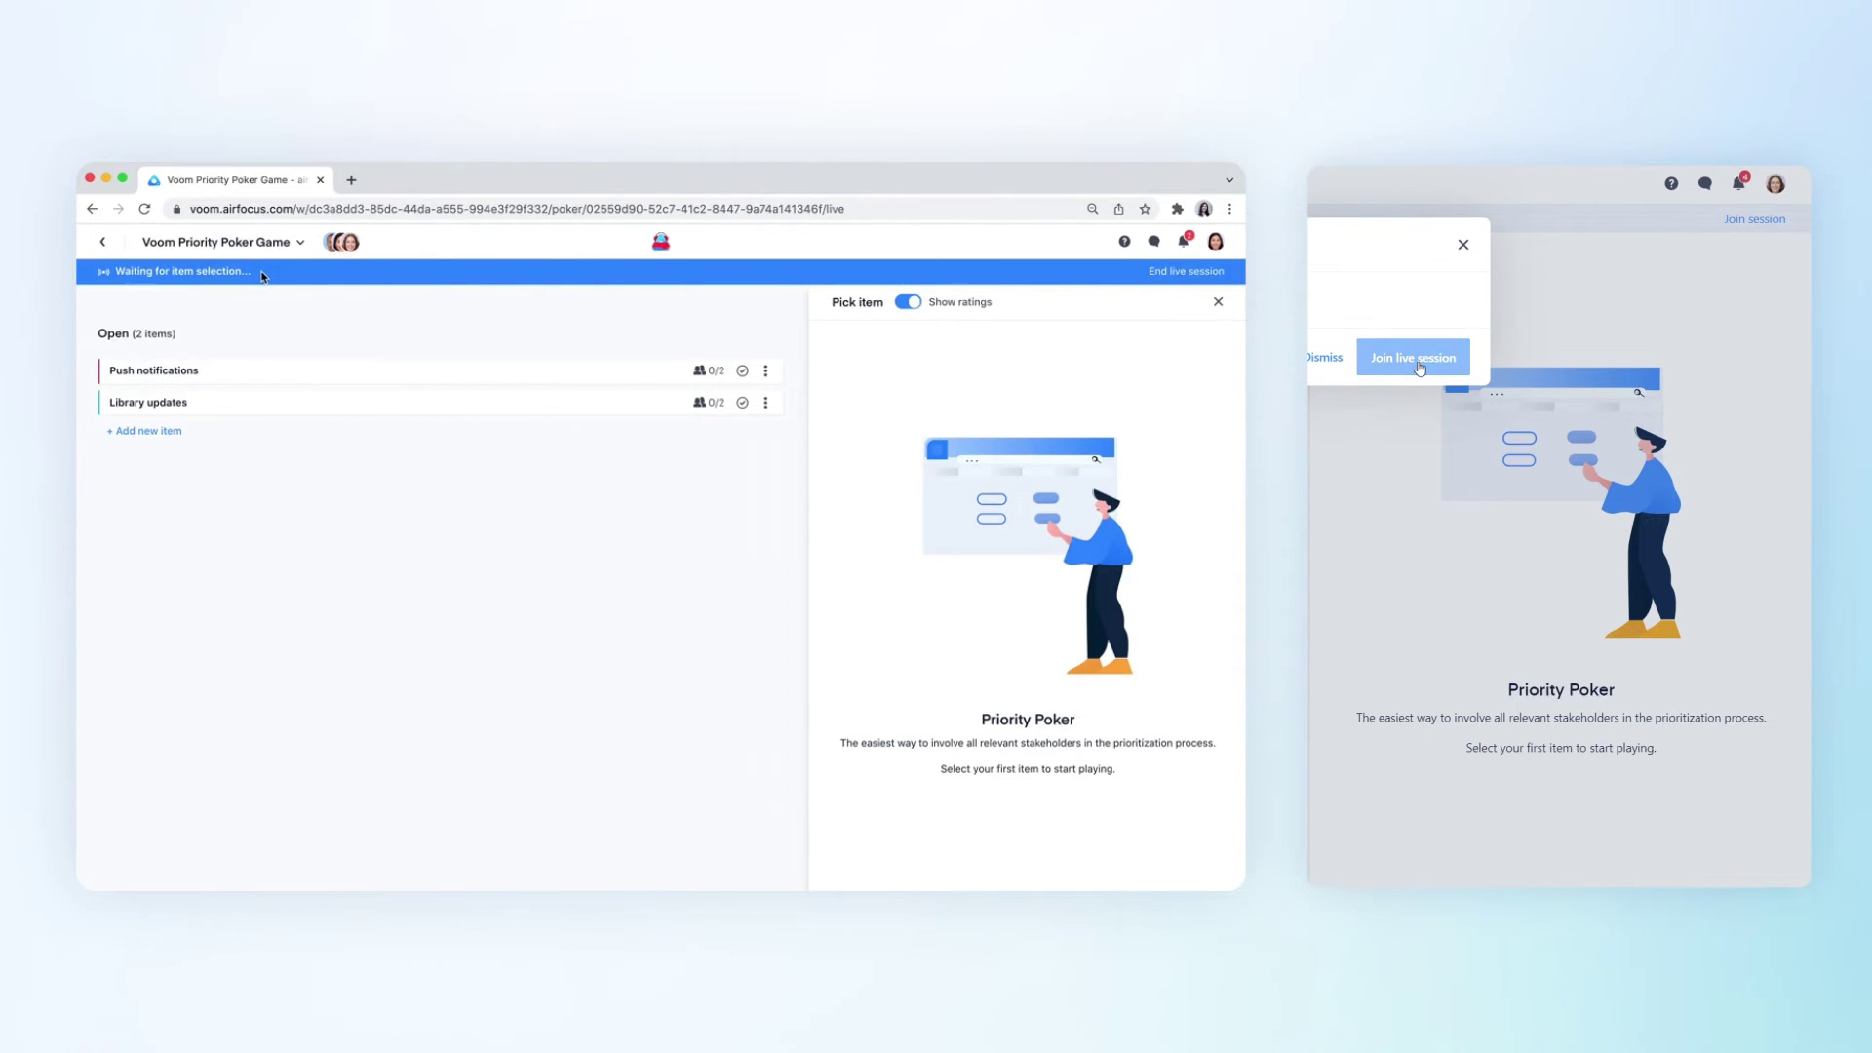
left_click(270, 376)
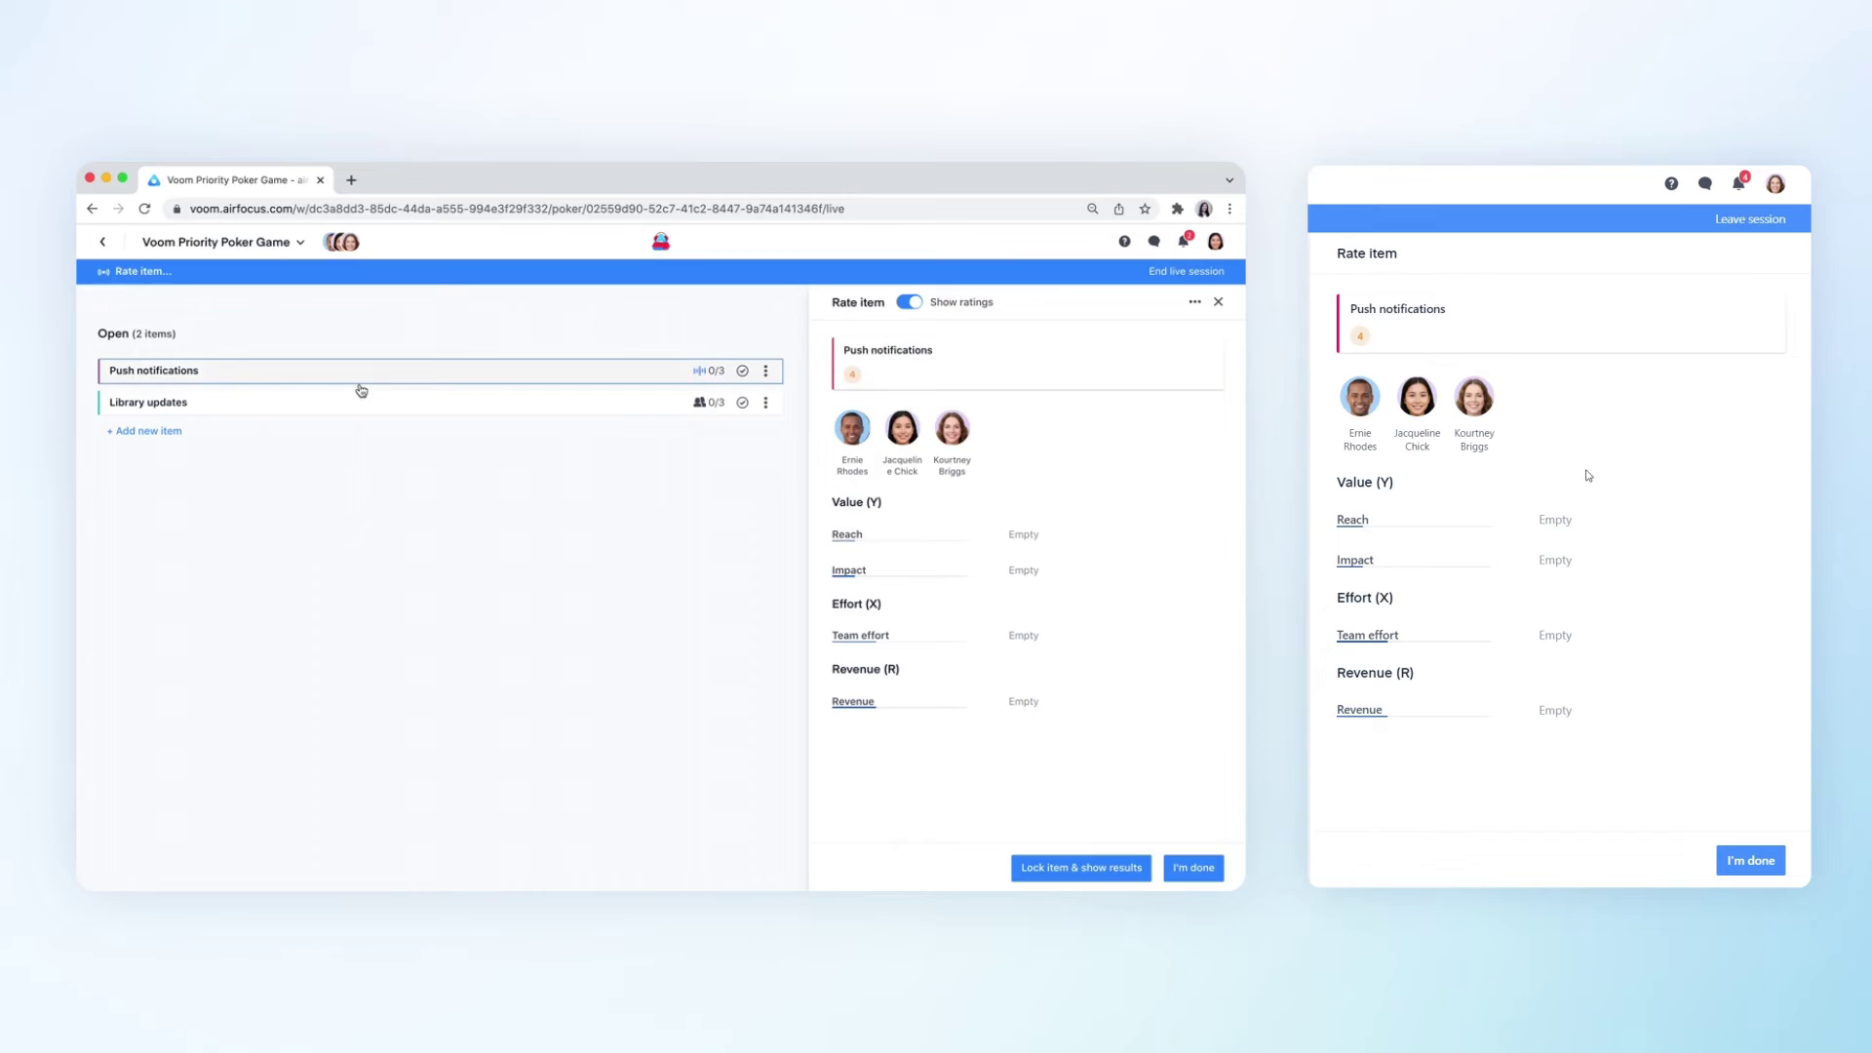
Rate Push notifications in both windows, host with Reach 30%, Impact 6, Team effort 12, Revenue L, then finish.
left_click(1011, 540)
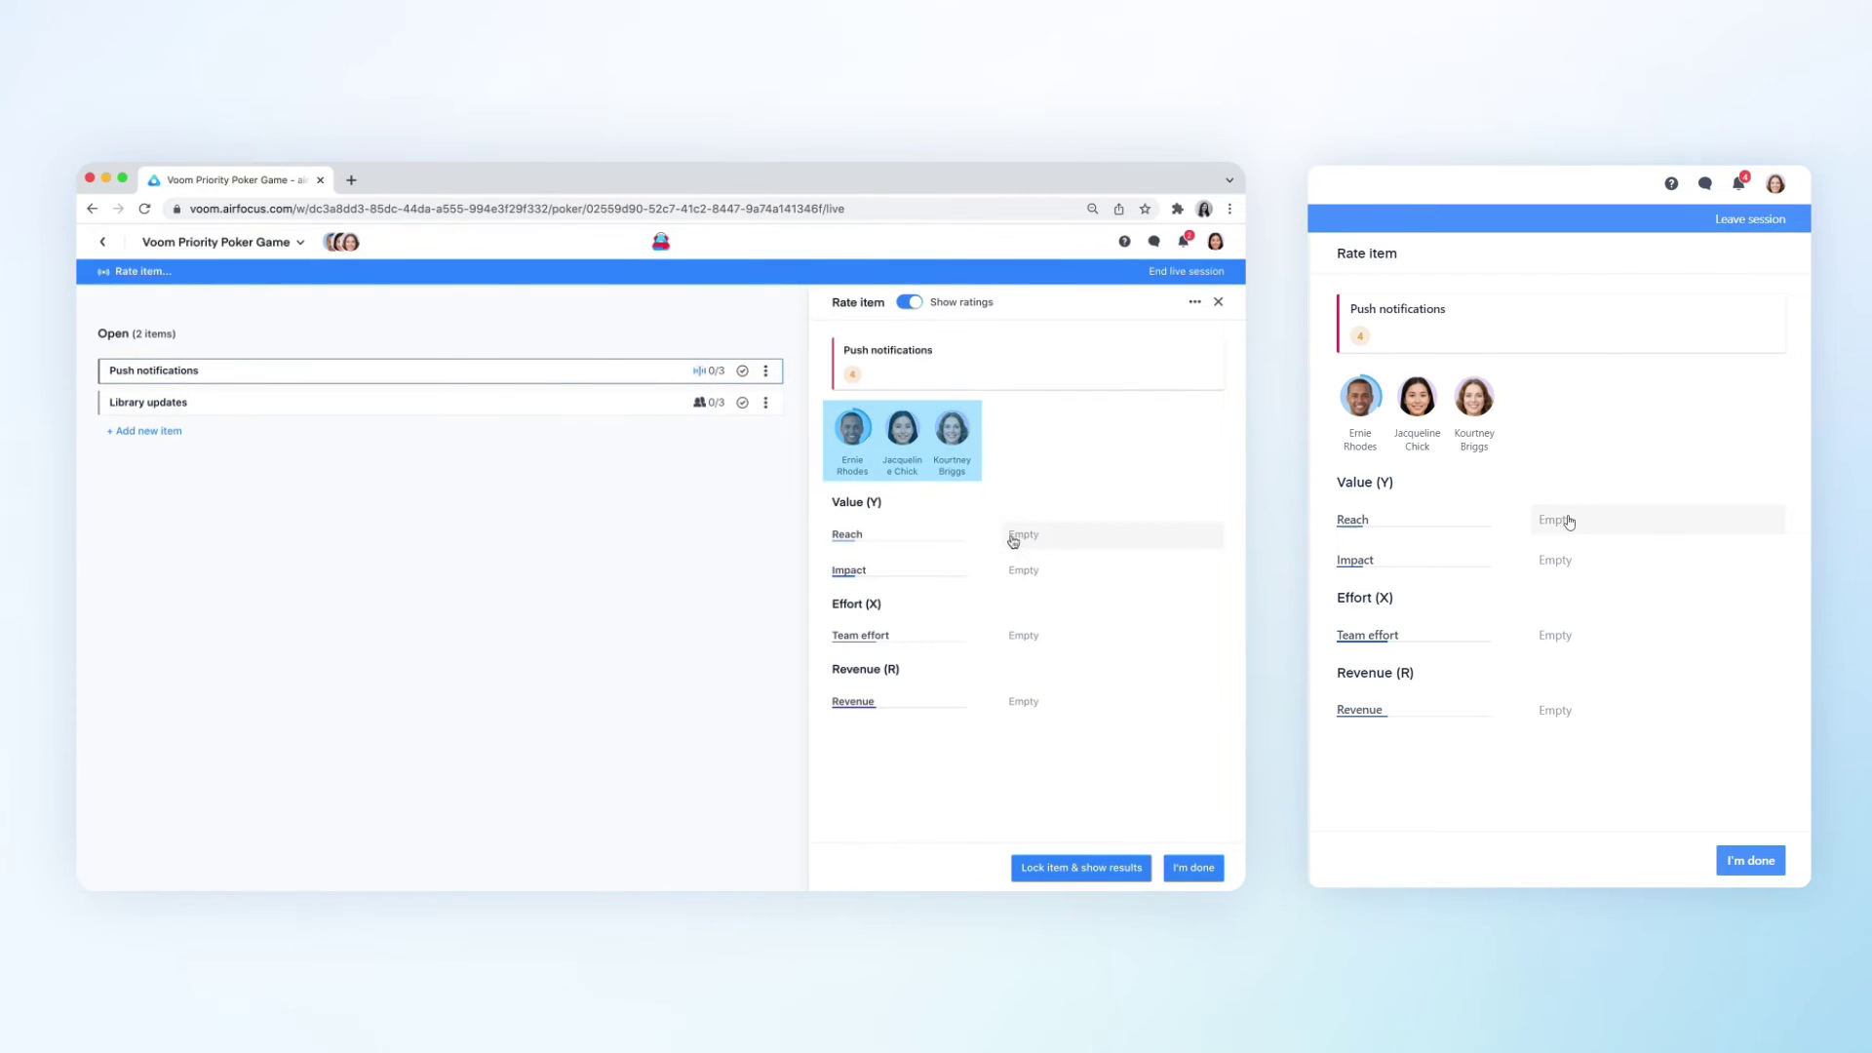
left_click(1569, 522)
left_click(1576, 782)
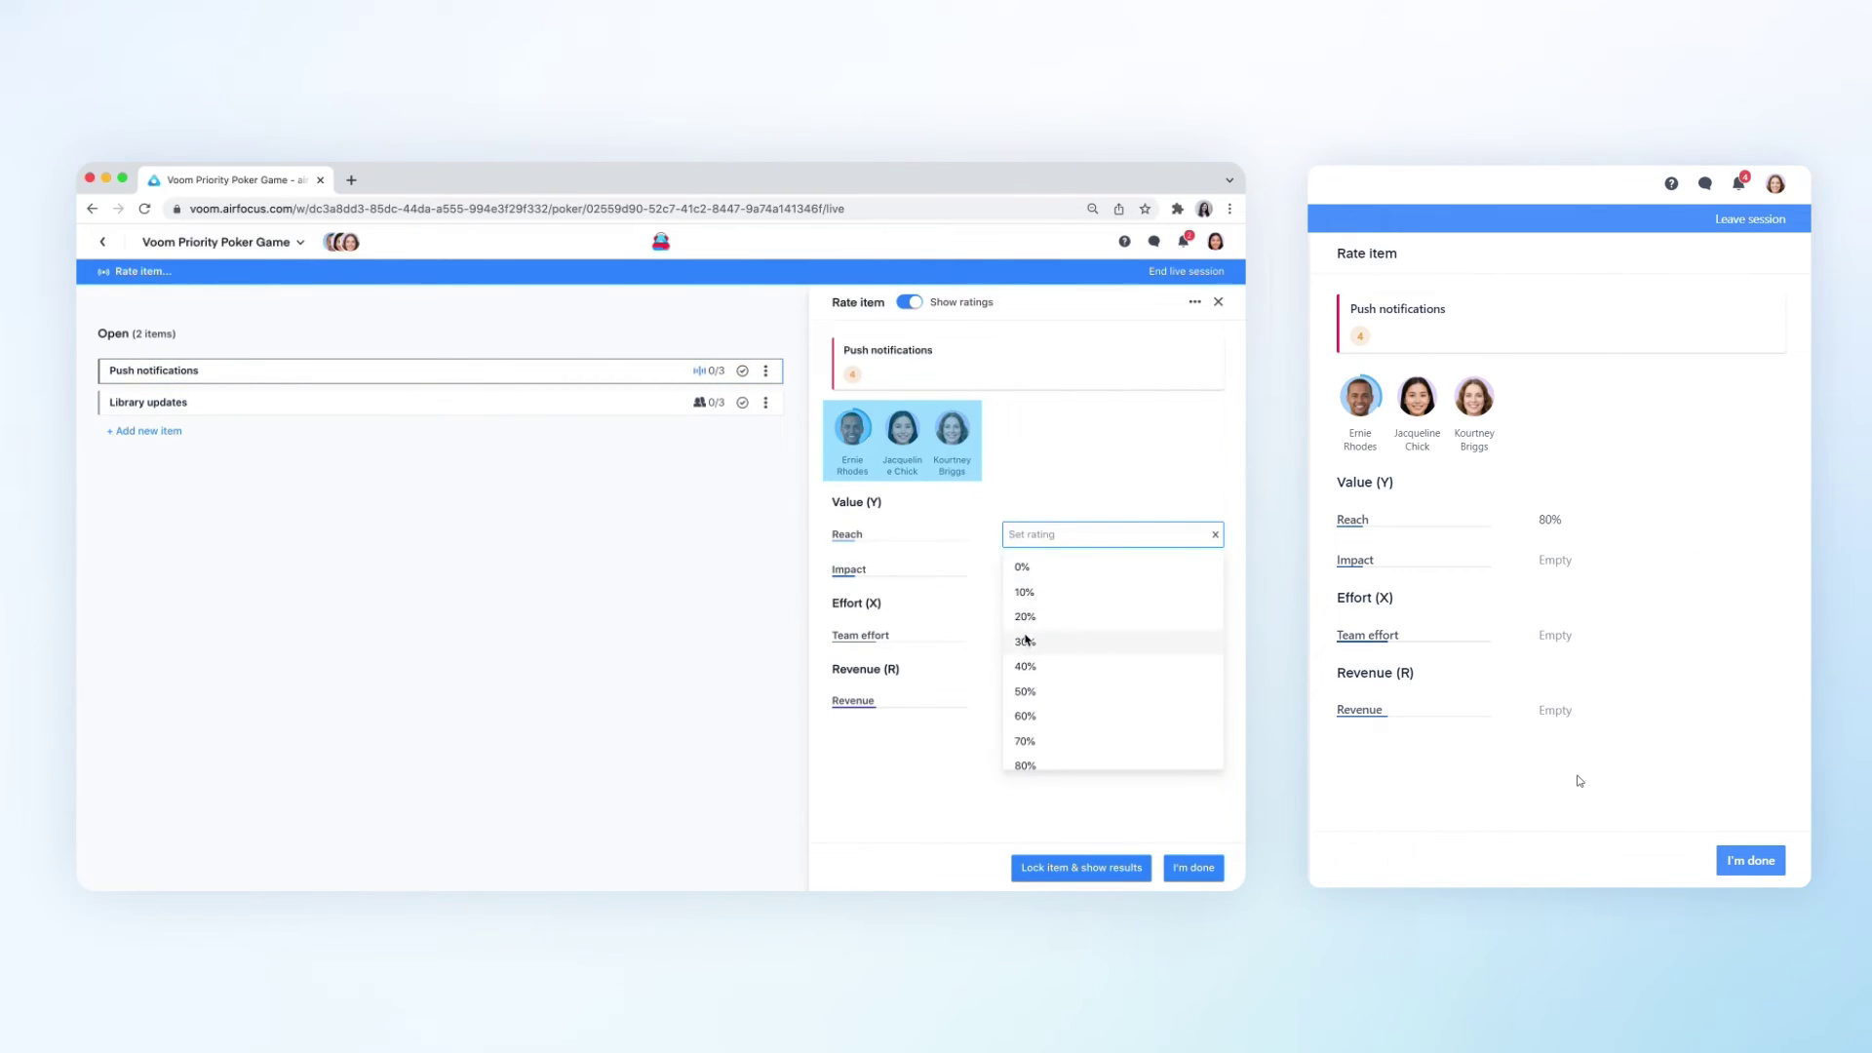
left_click(1024, 642)
left_click(1555, 563)
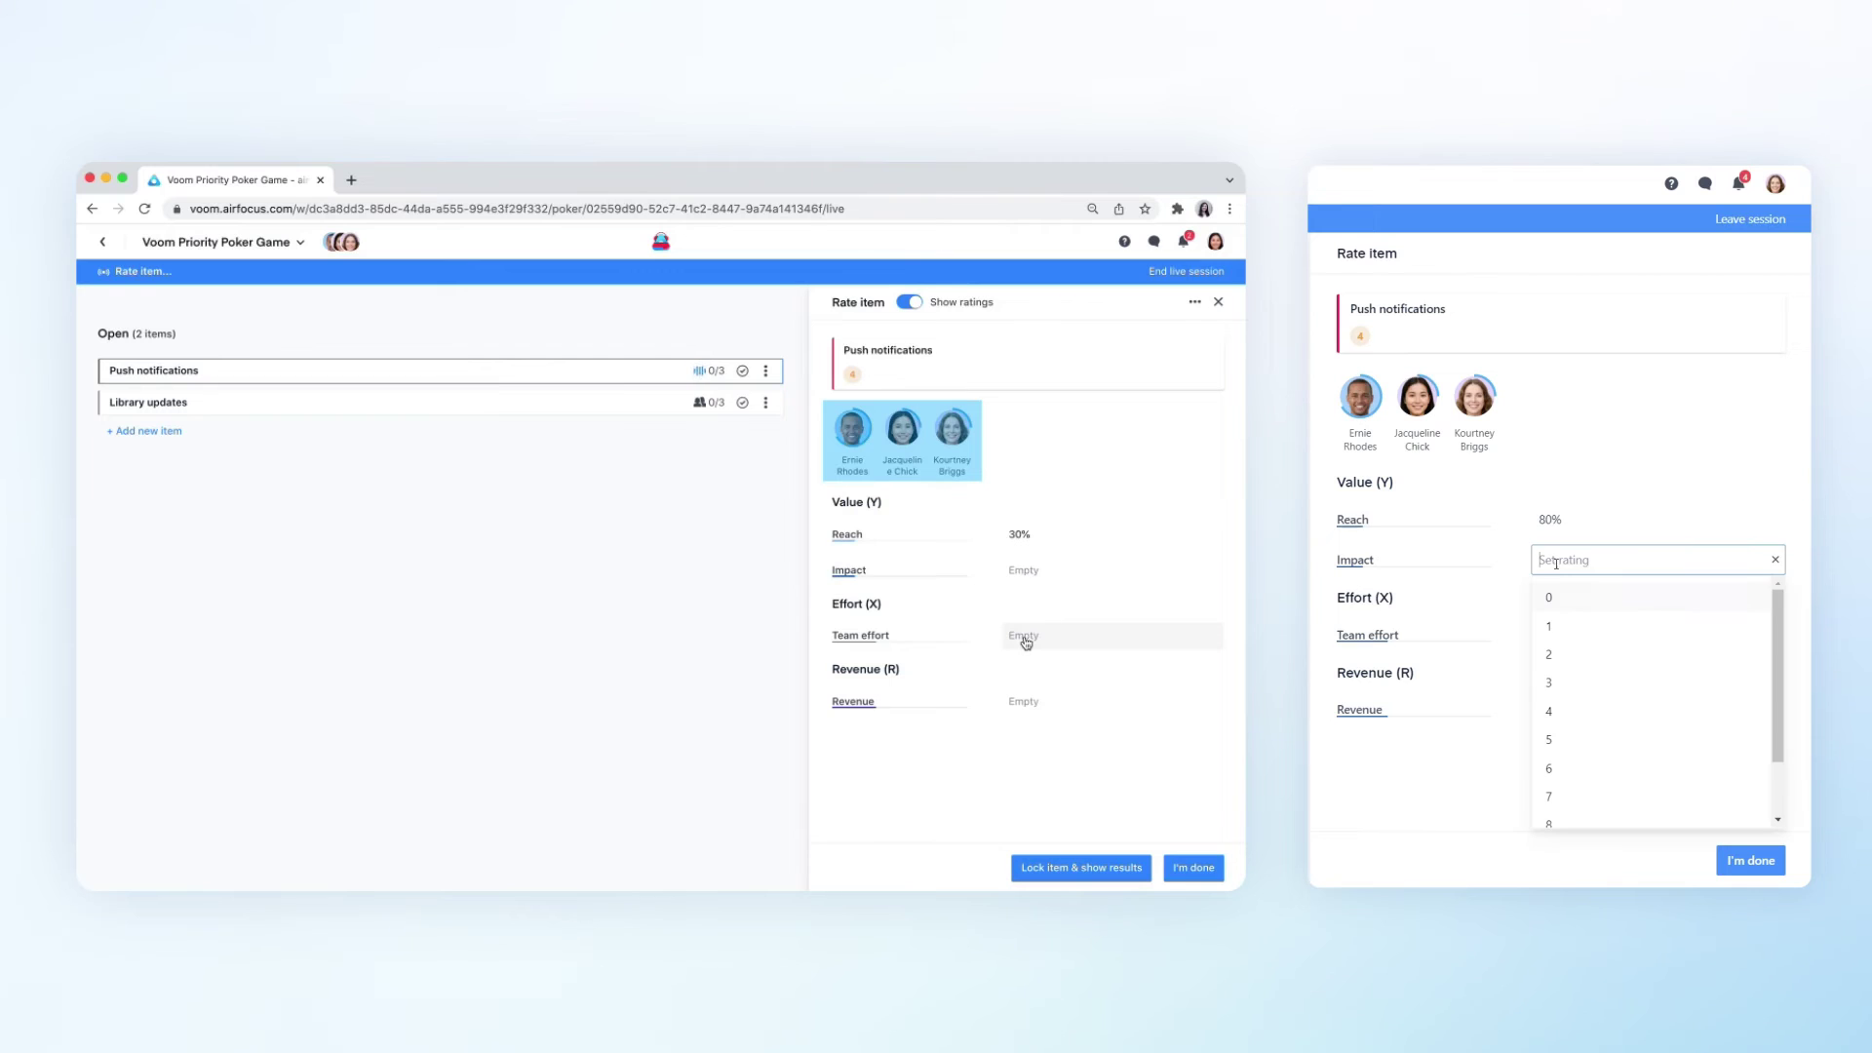
left_click(1567, 710)
left_click(1613, 711)
left_click(1026, 641)
type("12")
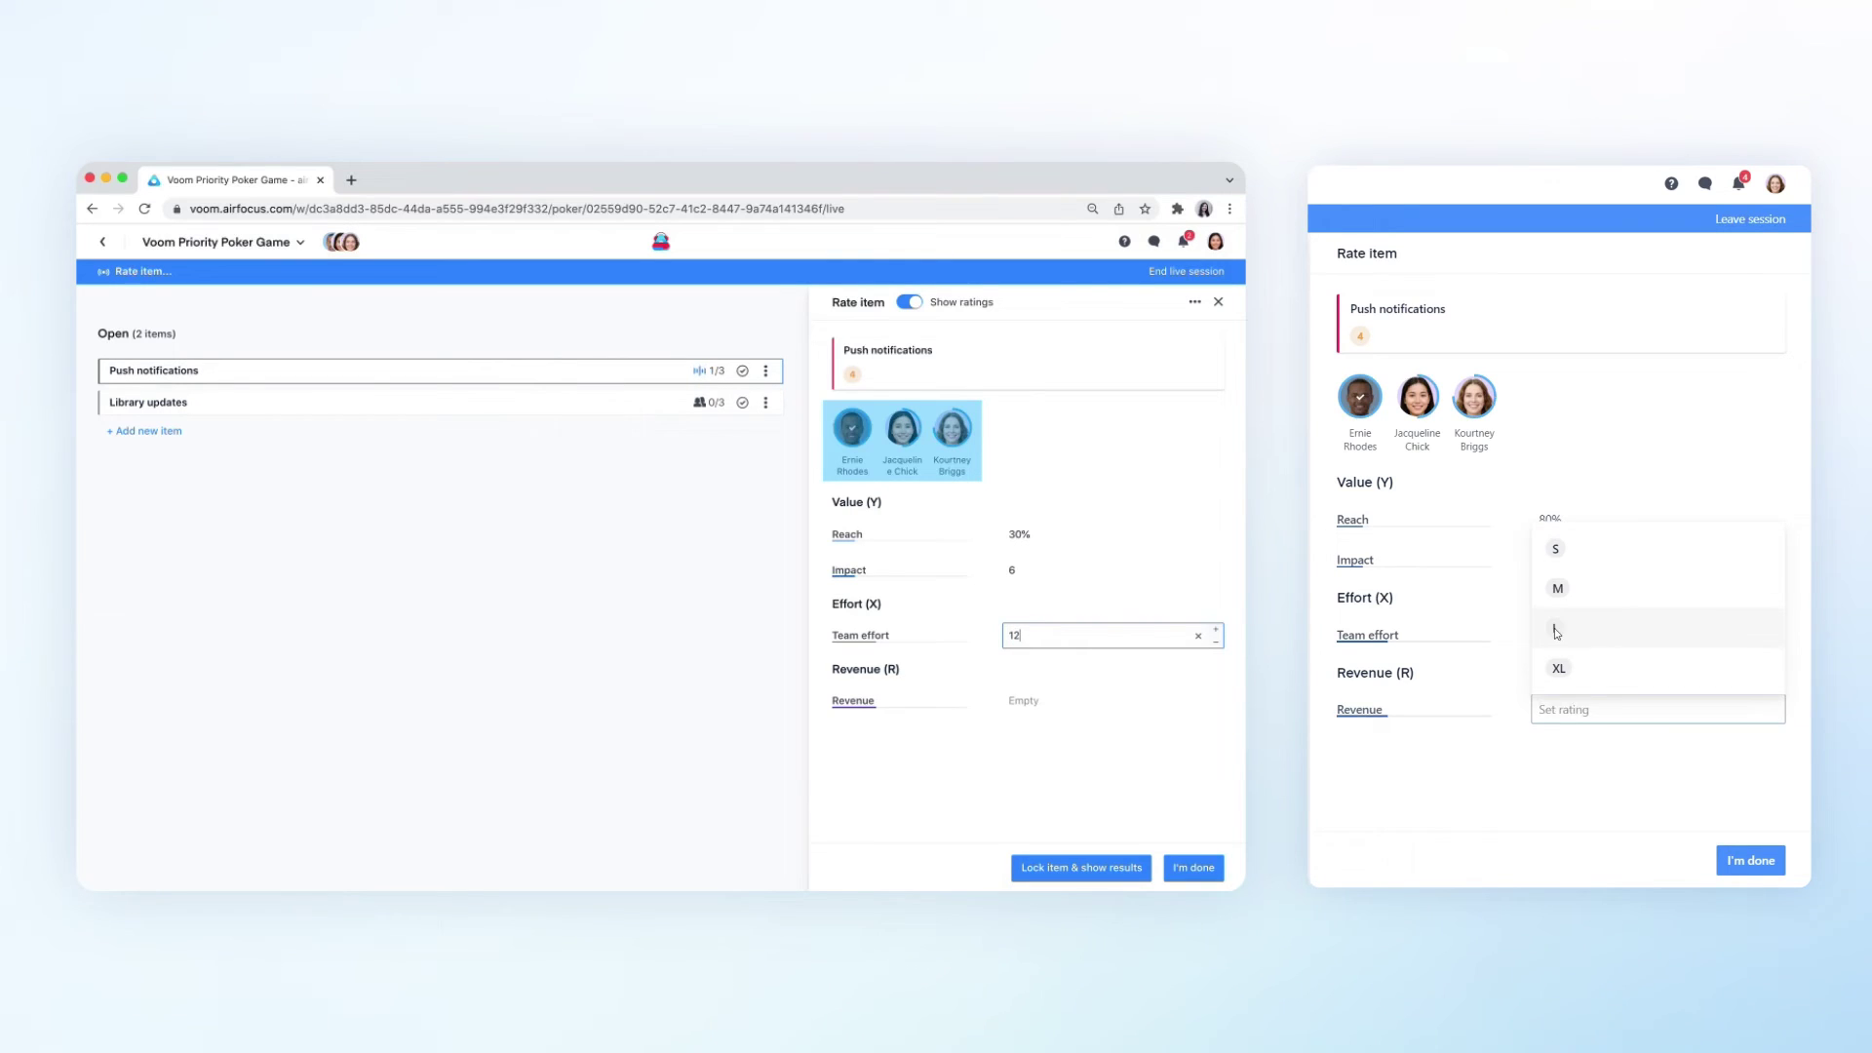
left_click(1555, 628)
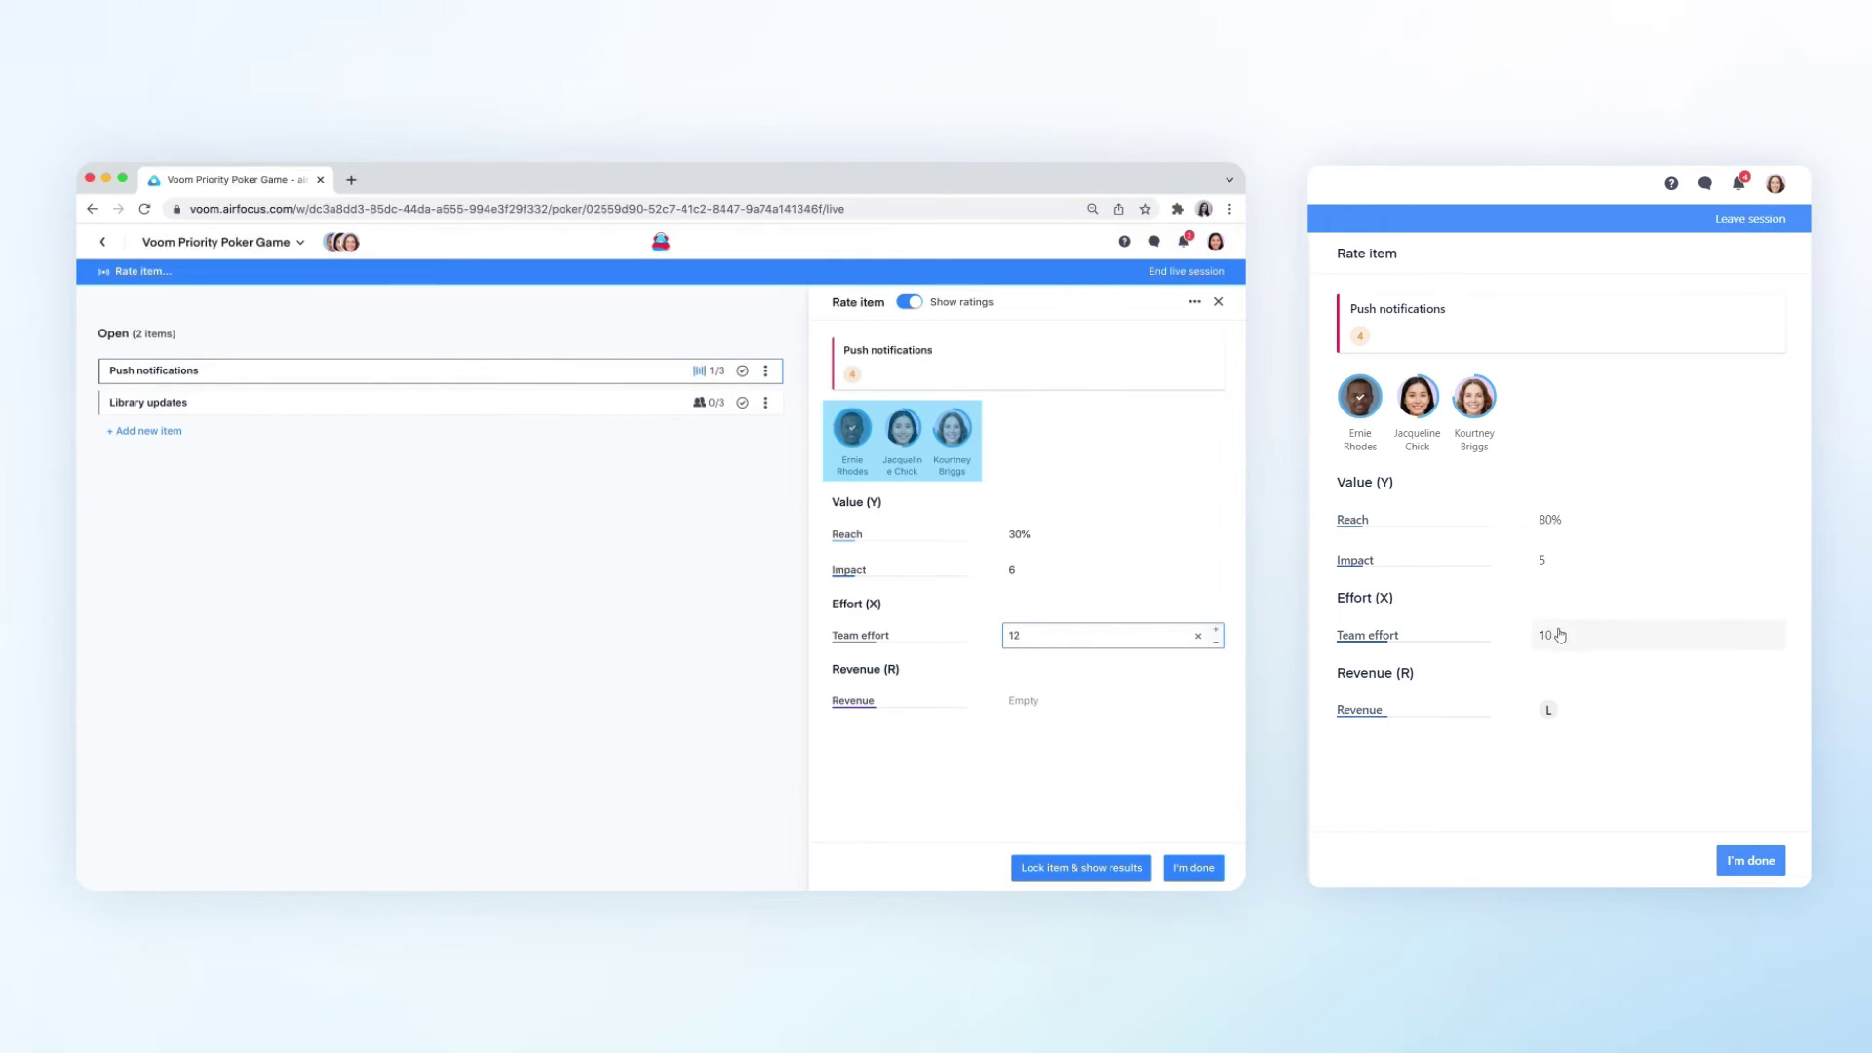
left_click(1024, 700)
left_click(1761, 862)
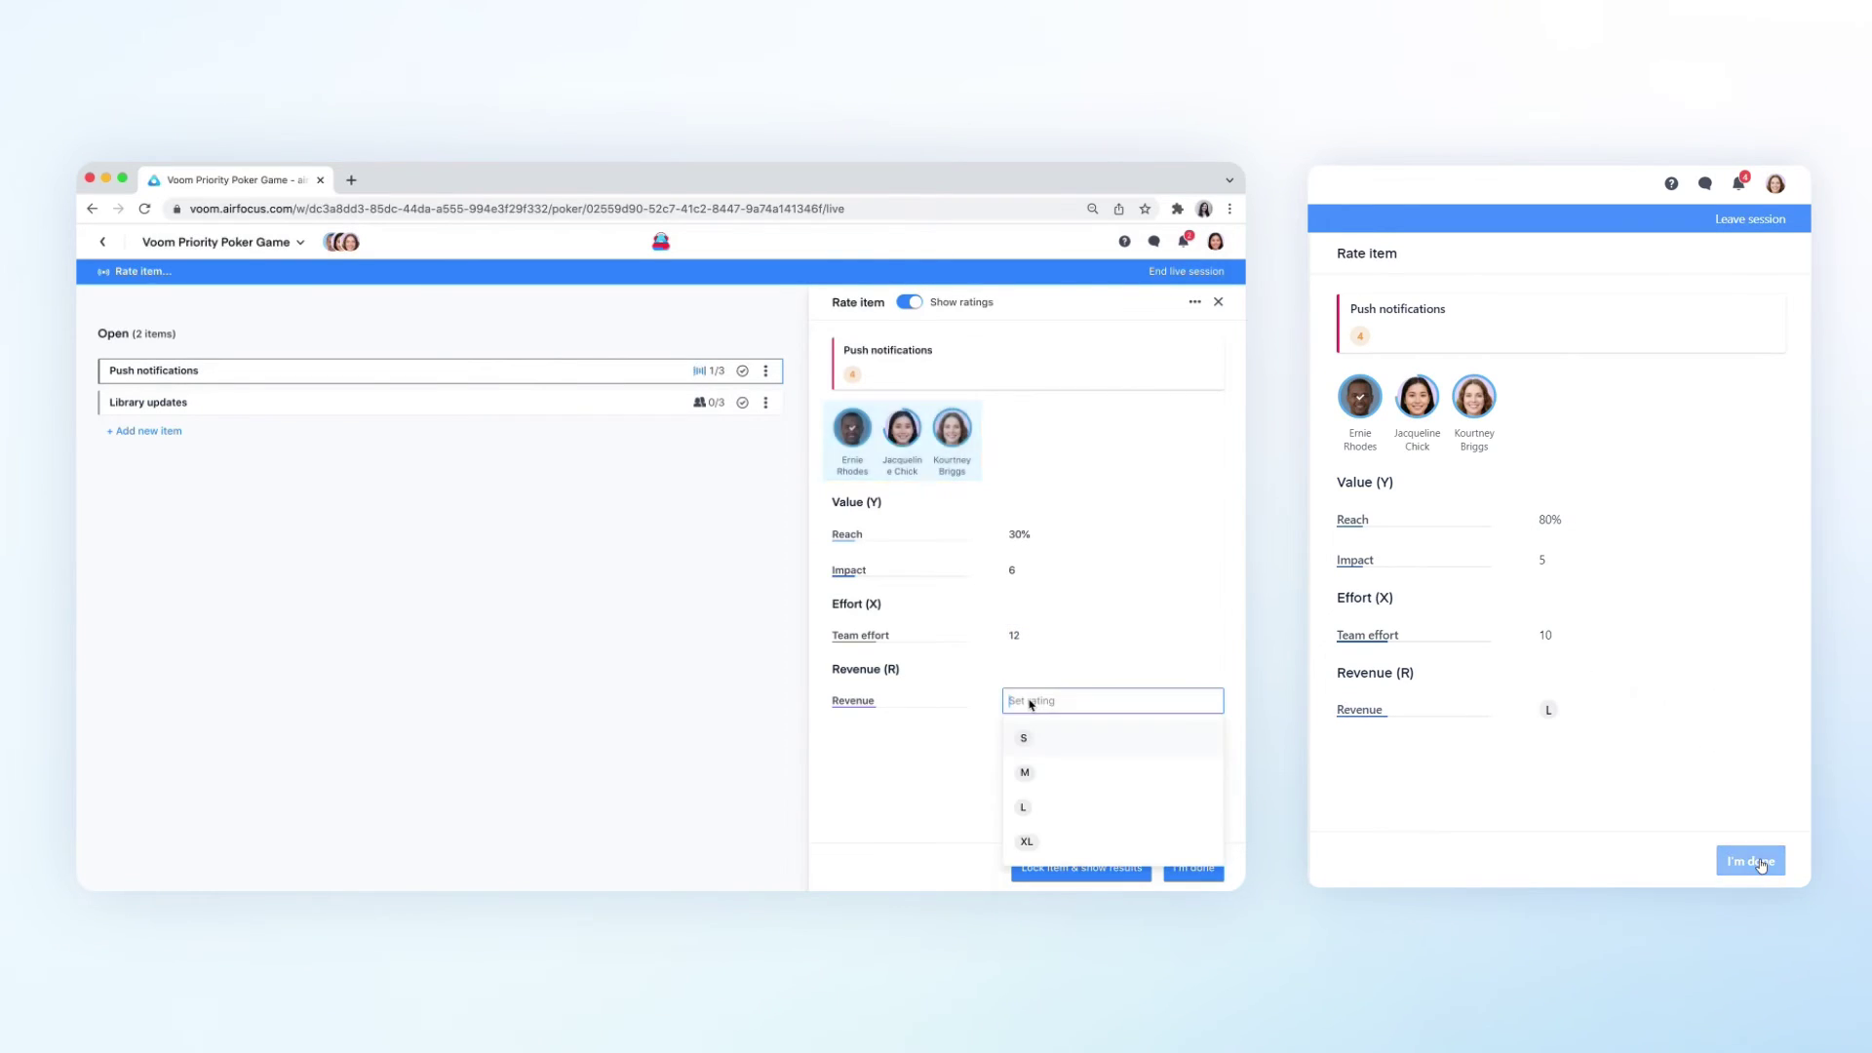
left_click(1026, 807)
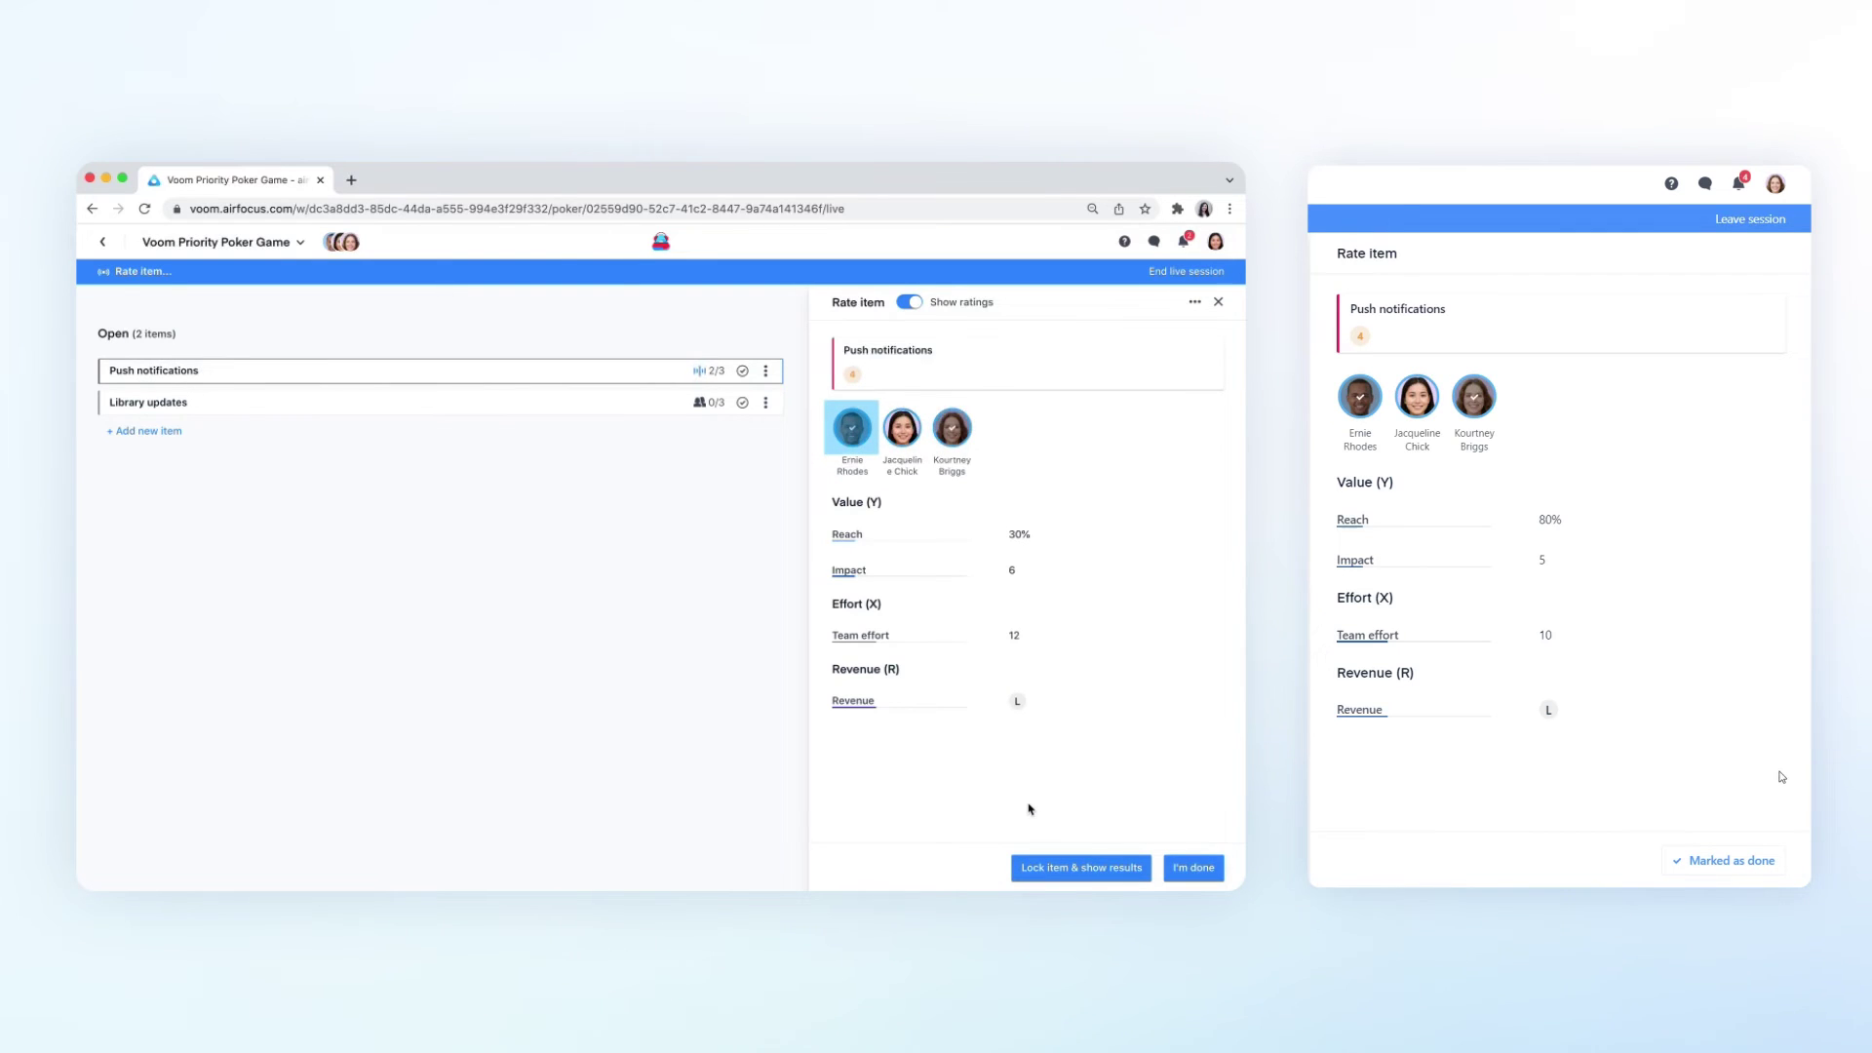
left_click(1193, 867)
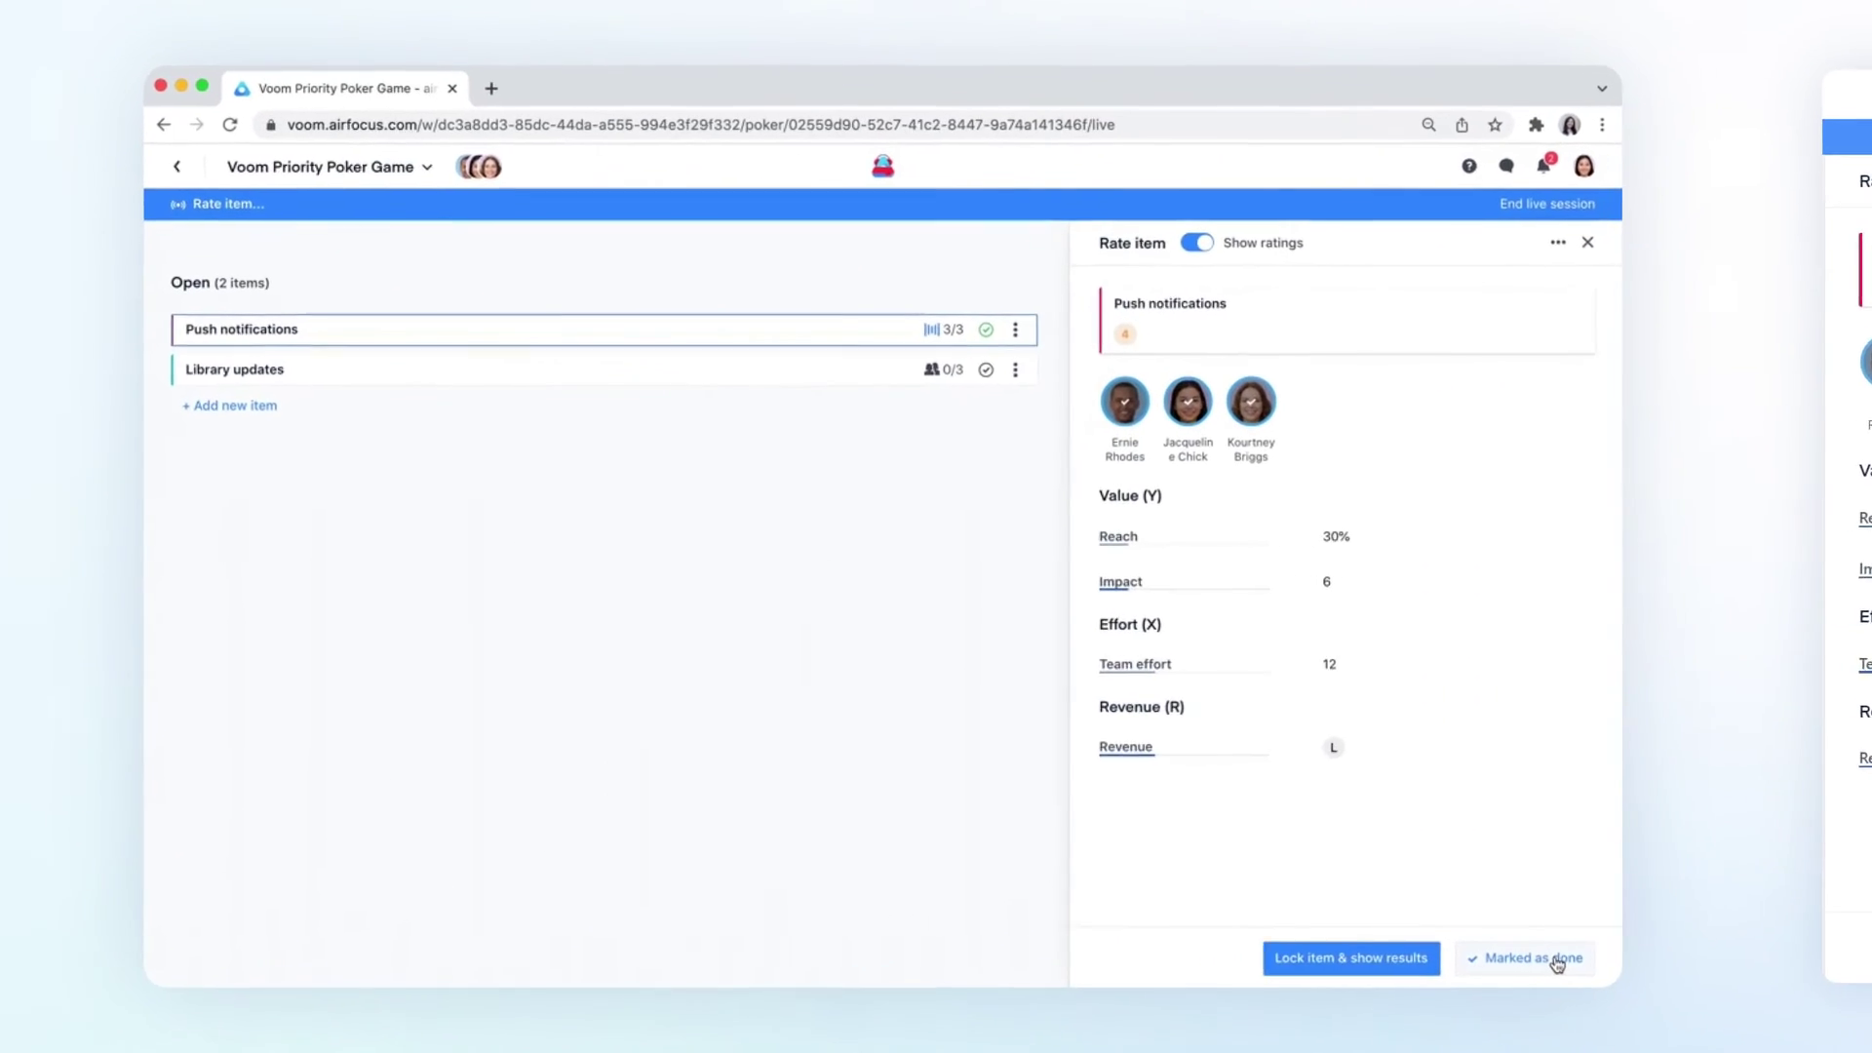
Lock and reveal ratings, change final Revenue to XL, and complete Push notifications with score 77.
left_click(1403, 957)
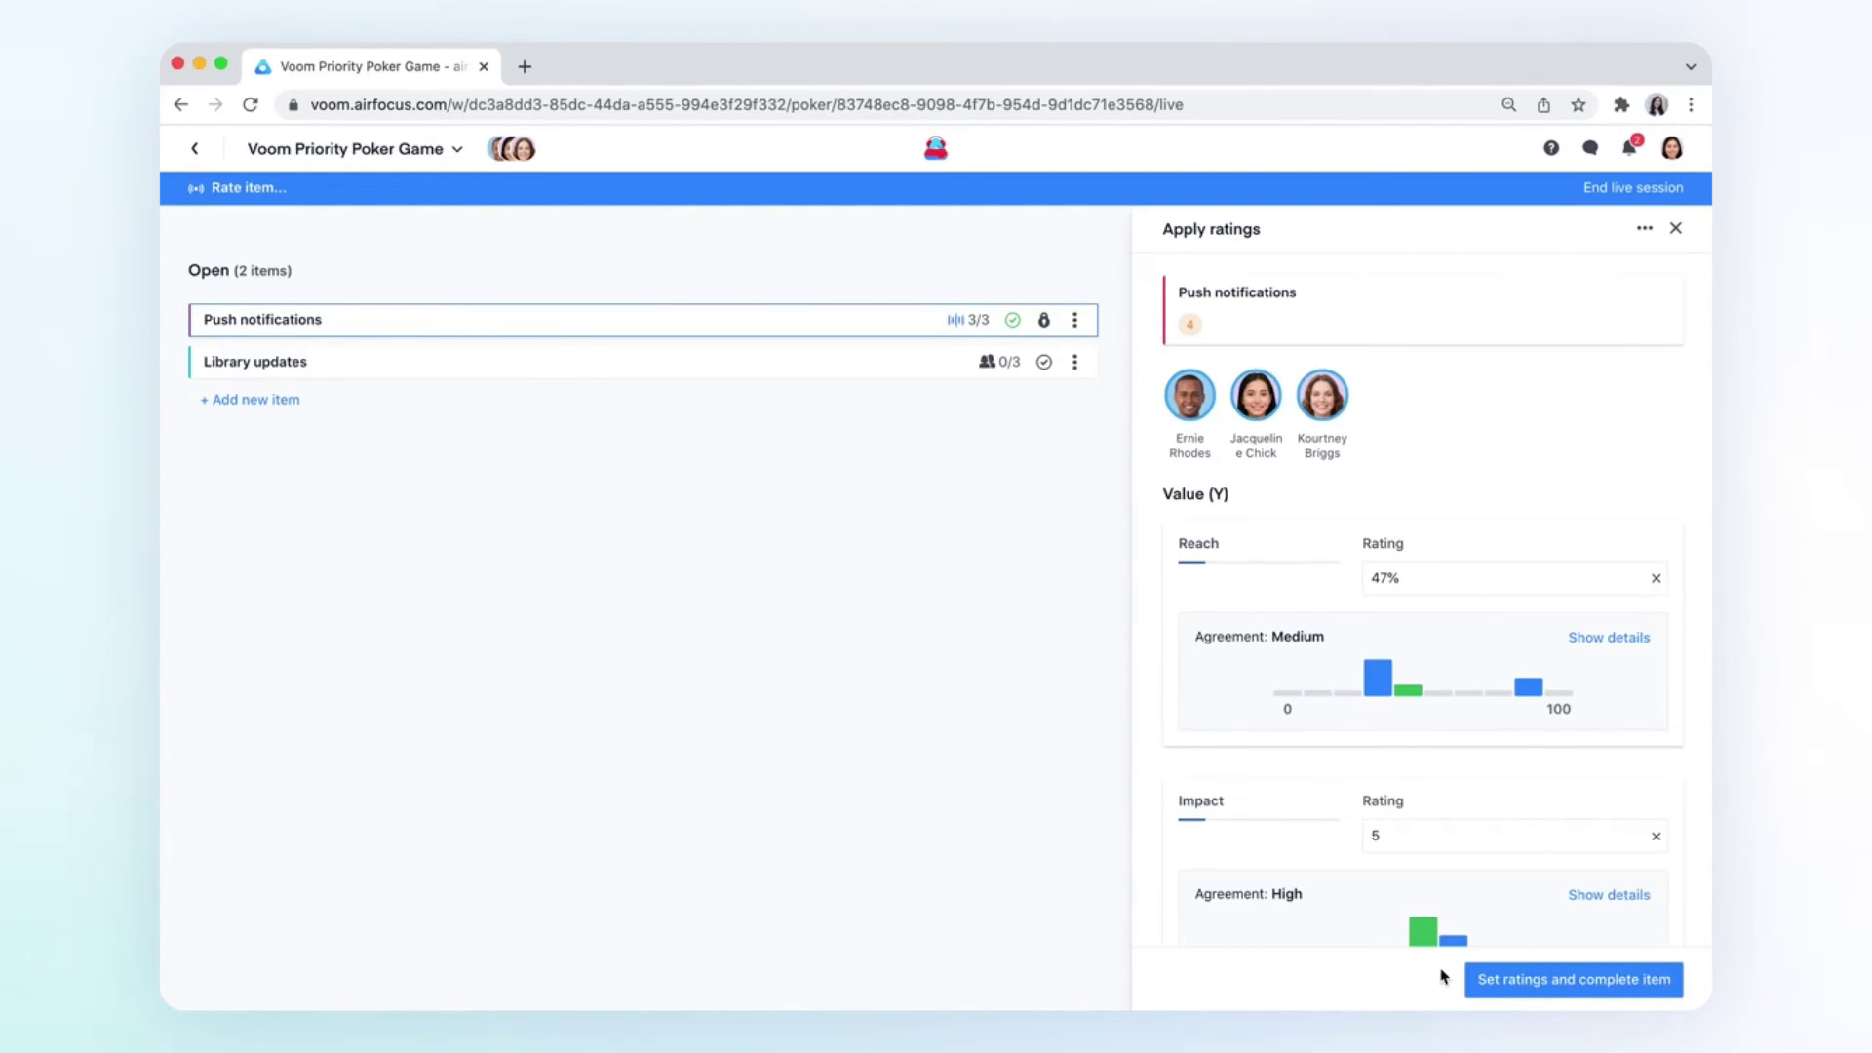
left_click(1630, 642)
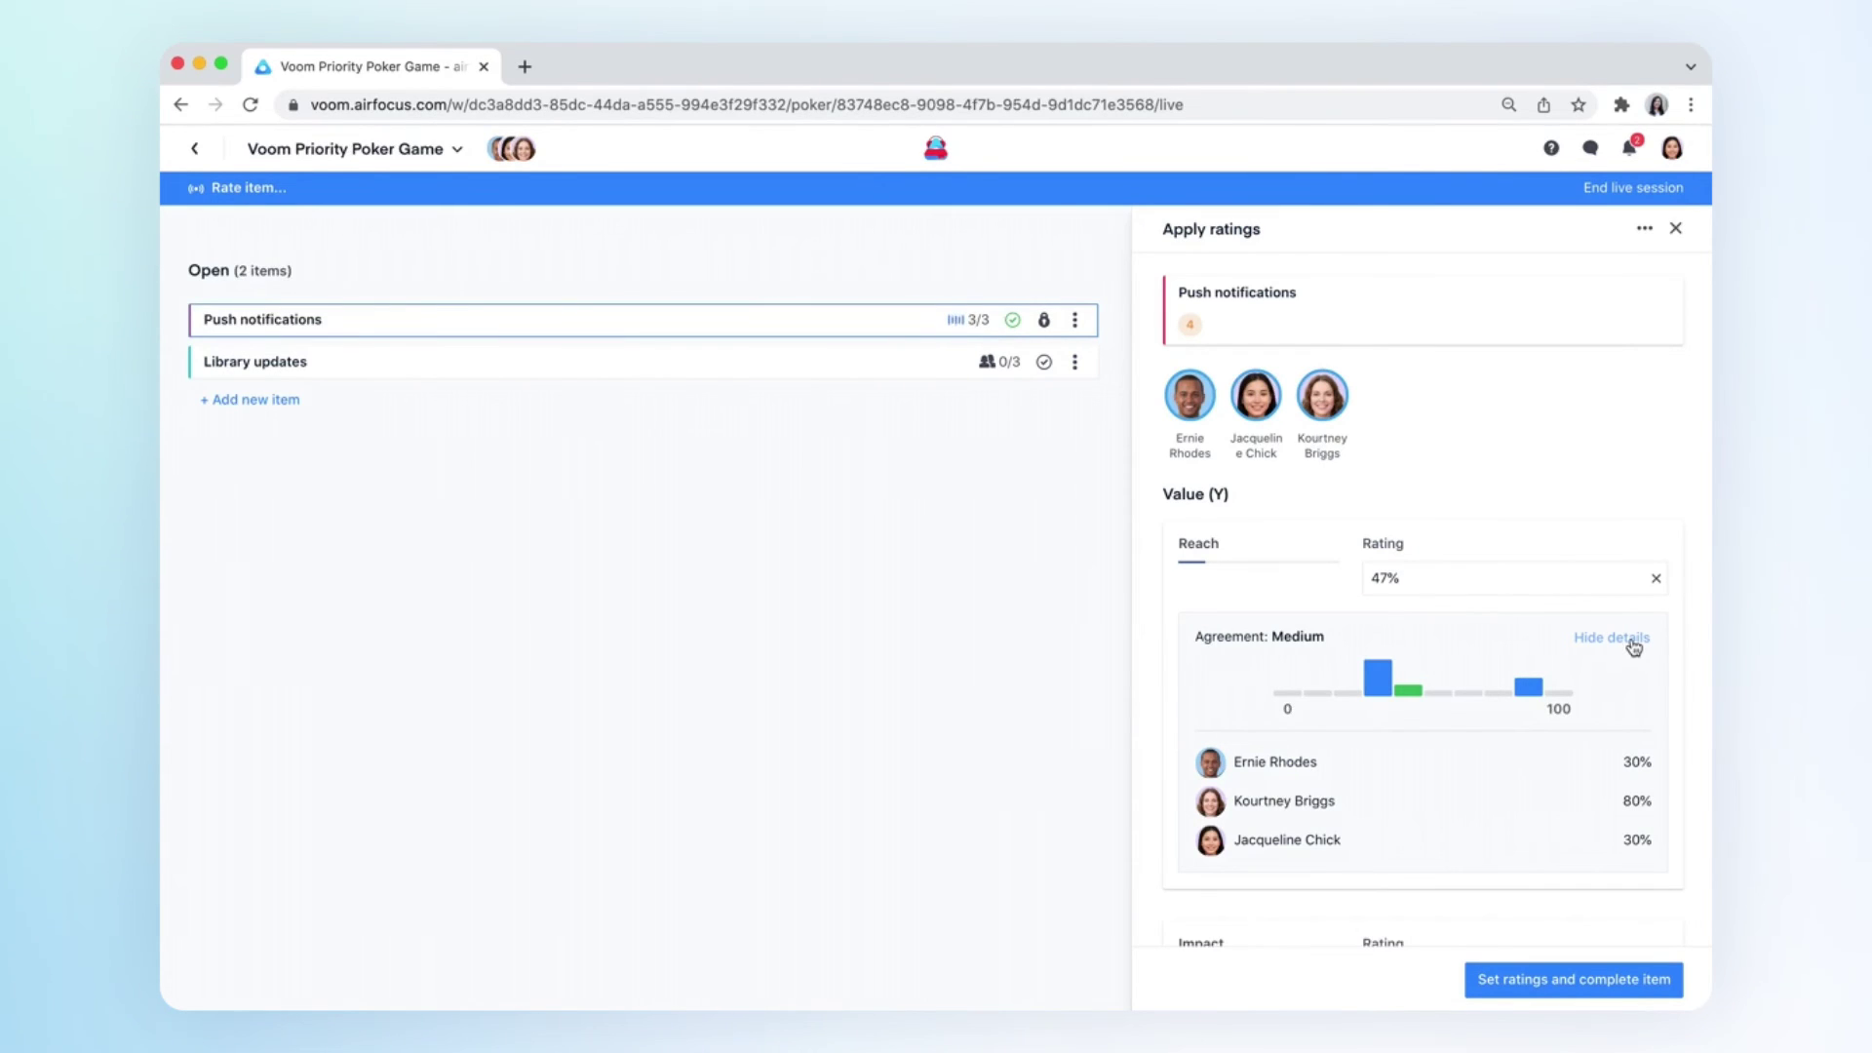
left_click(1630, 640)
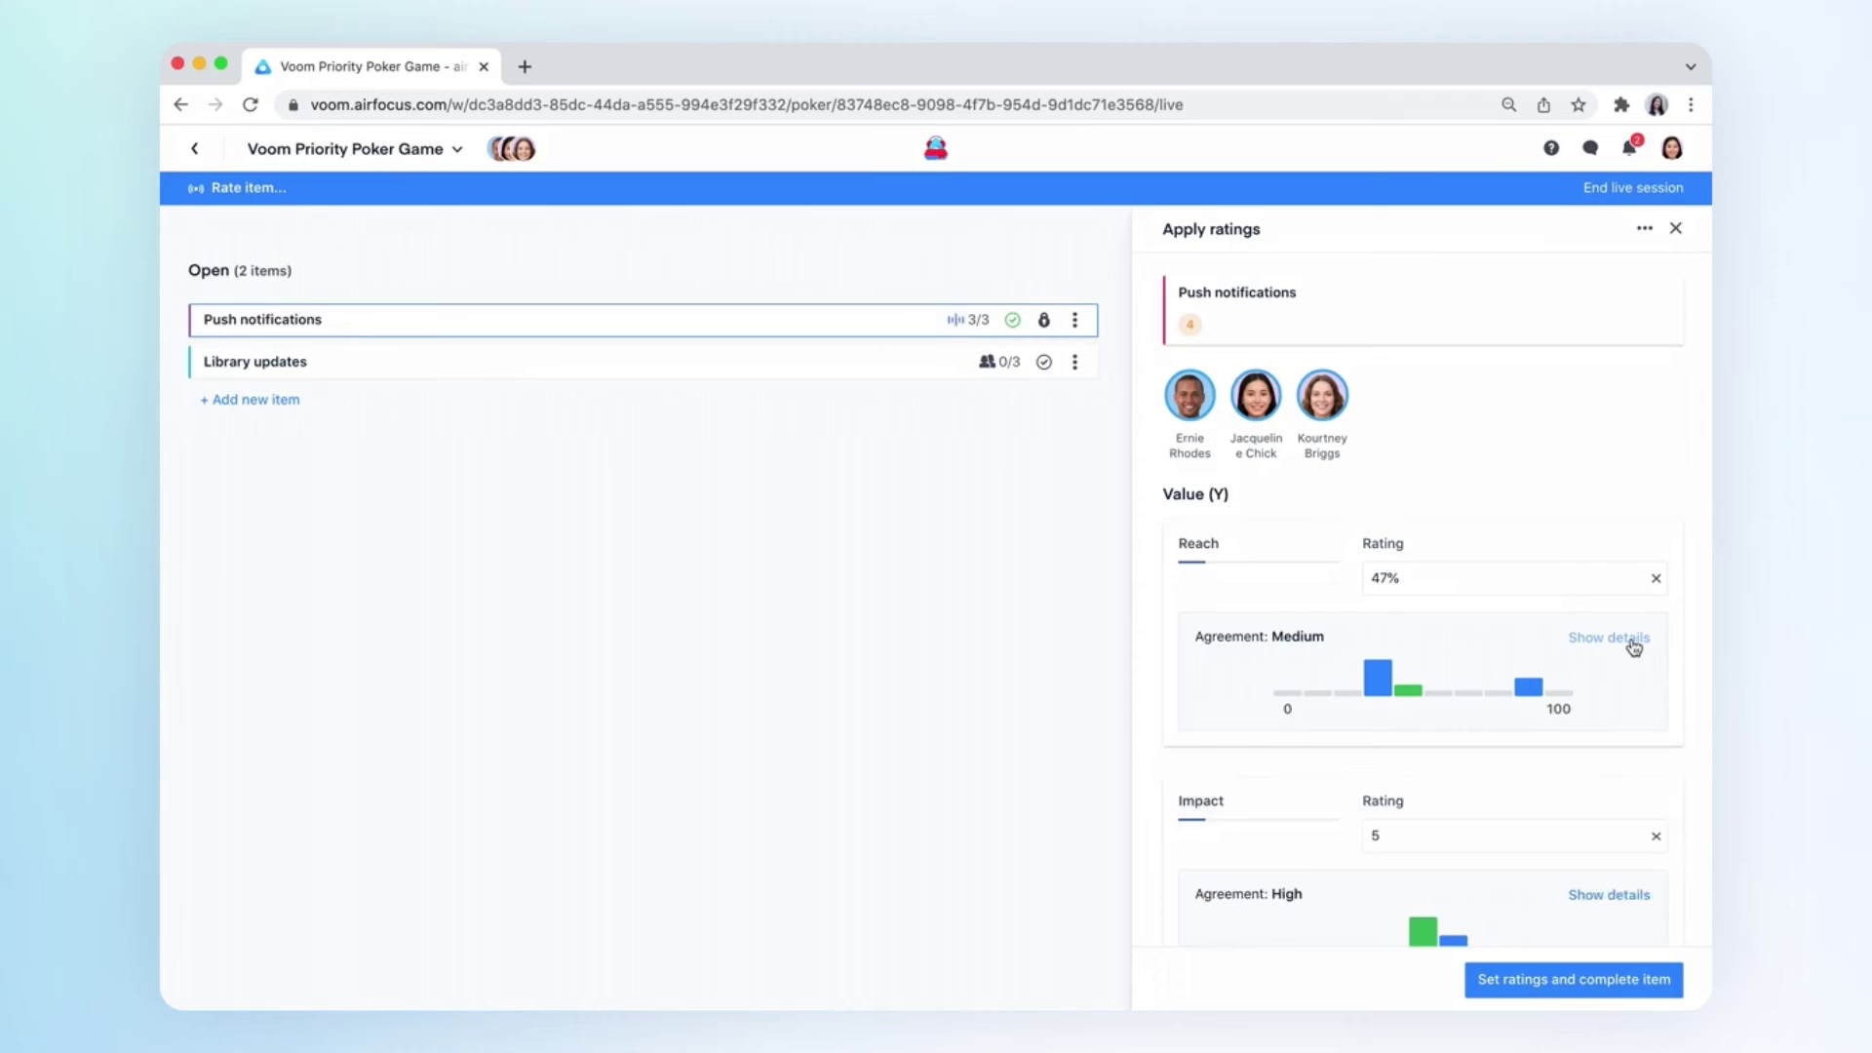
scroll(1634, 646, "down", 7)
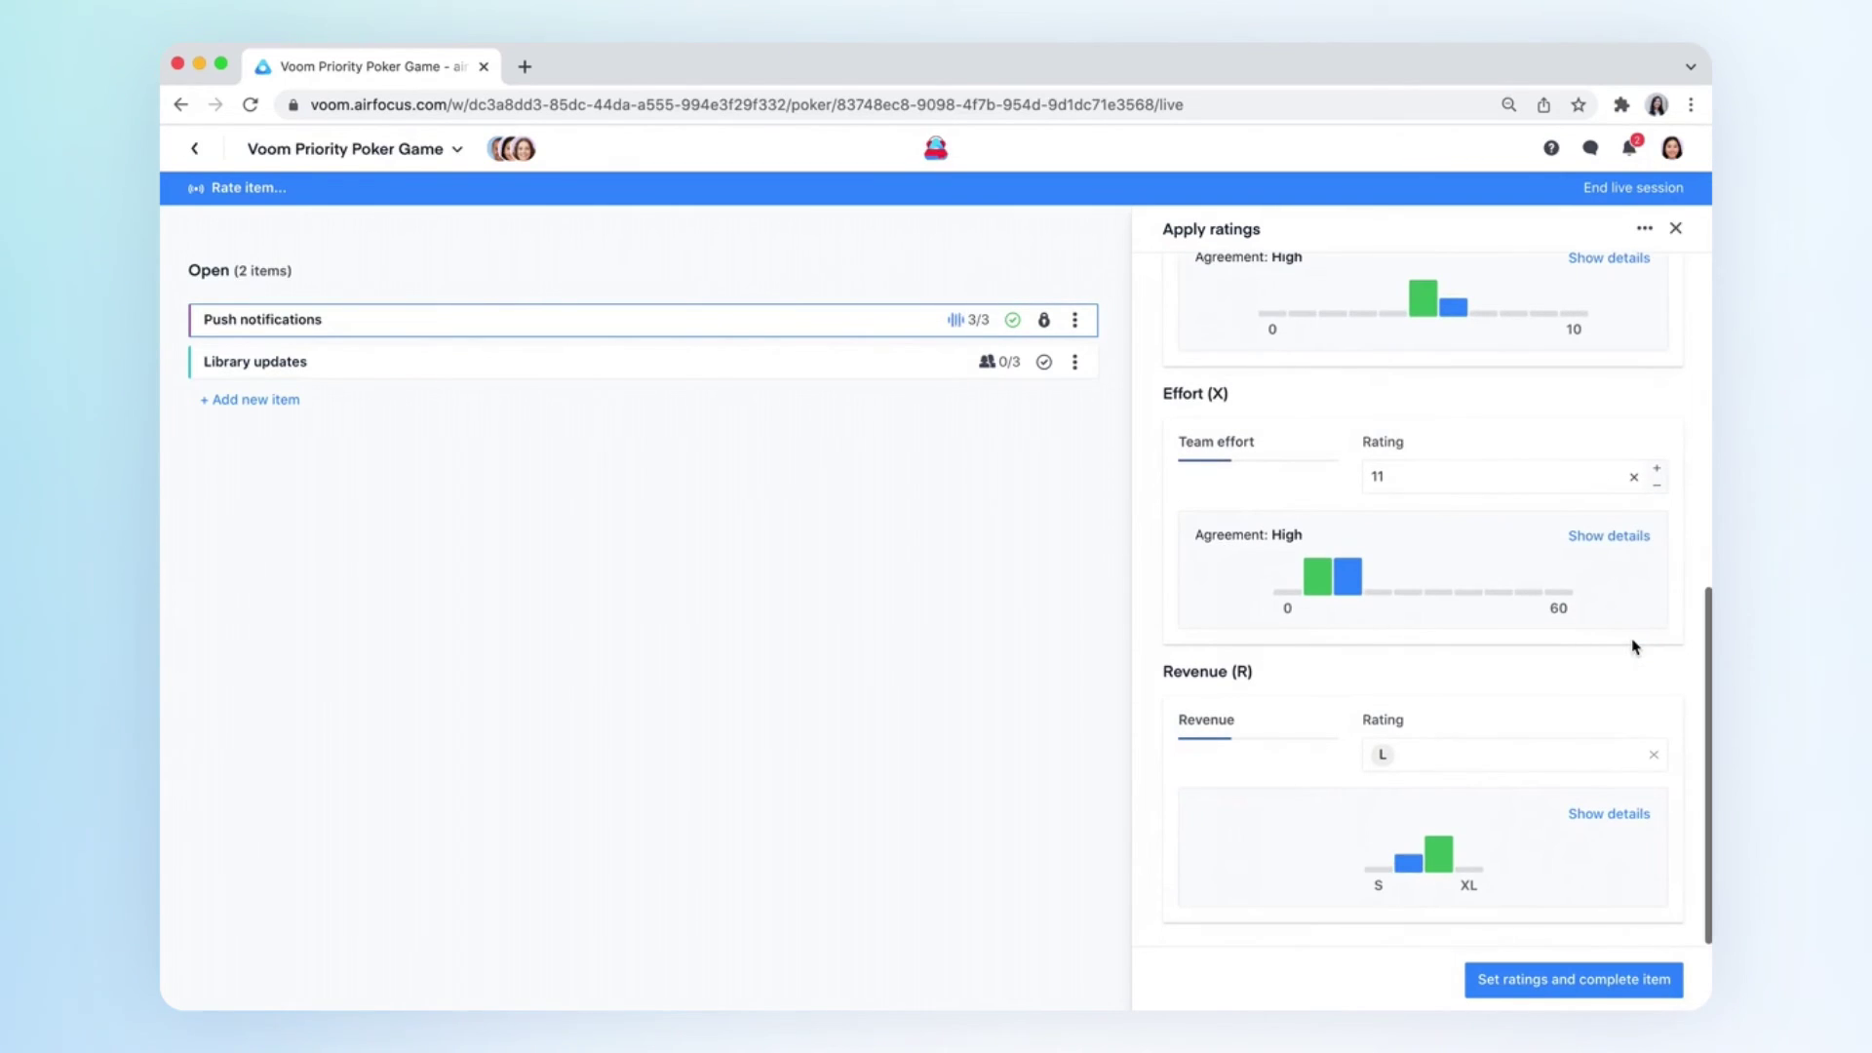
left_click(1593, 753)
left_click(1581, 675)
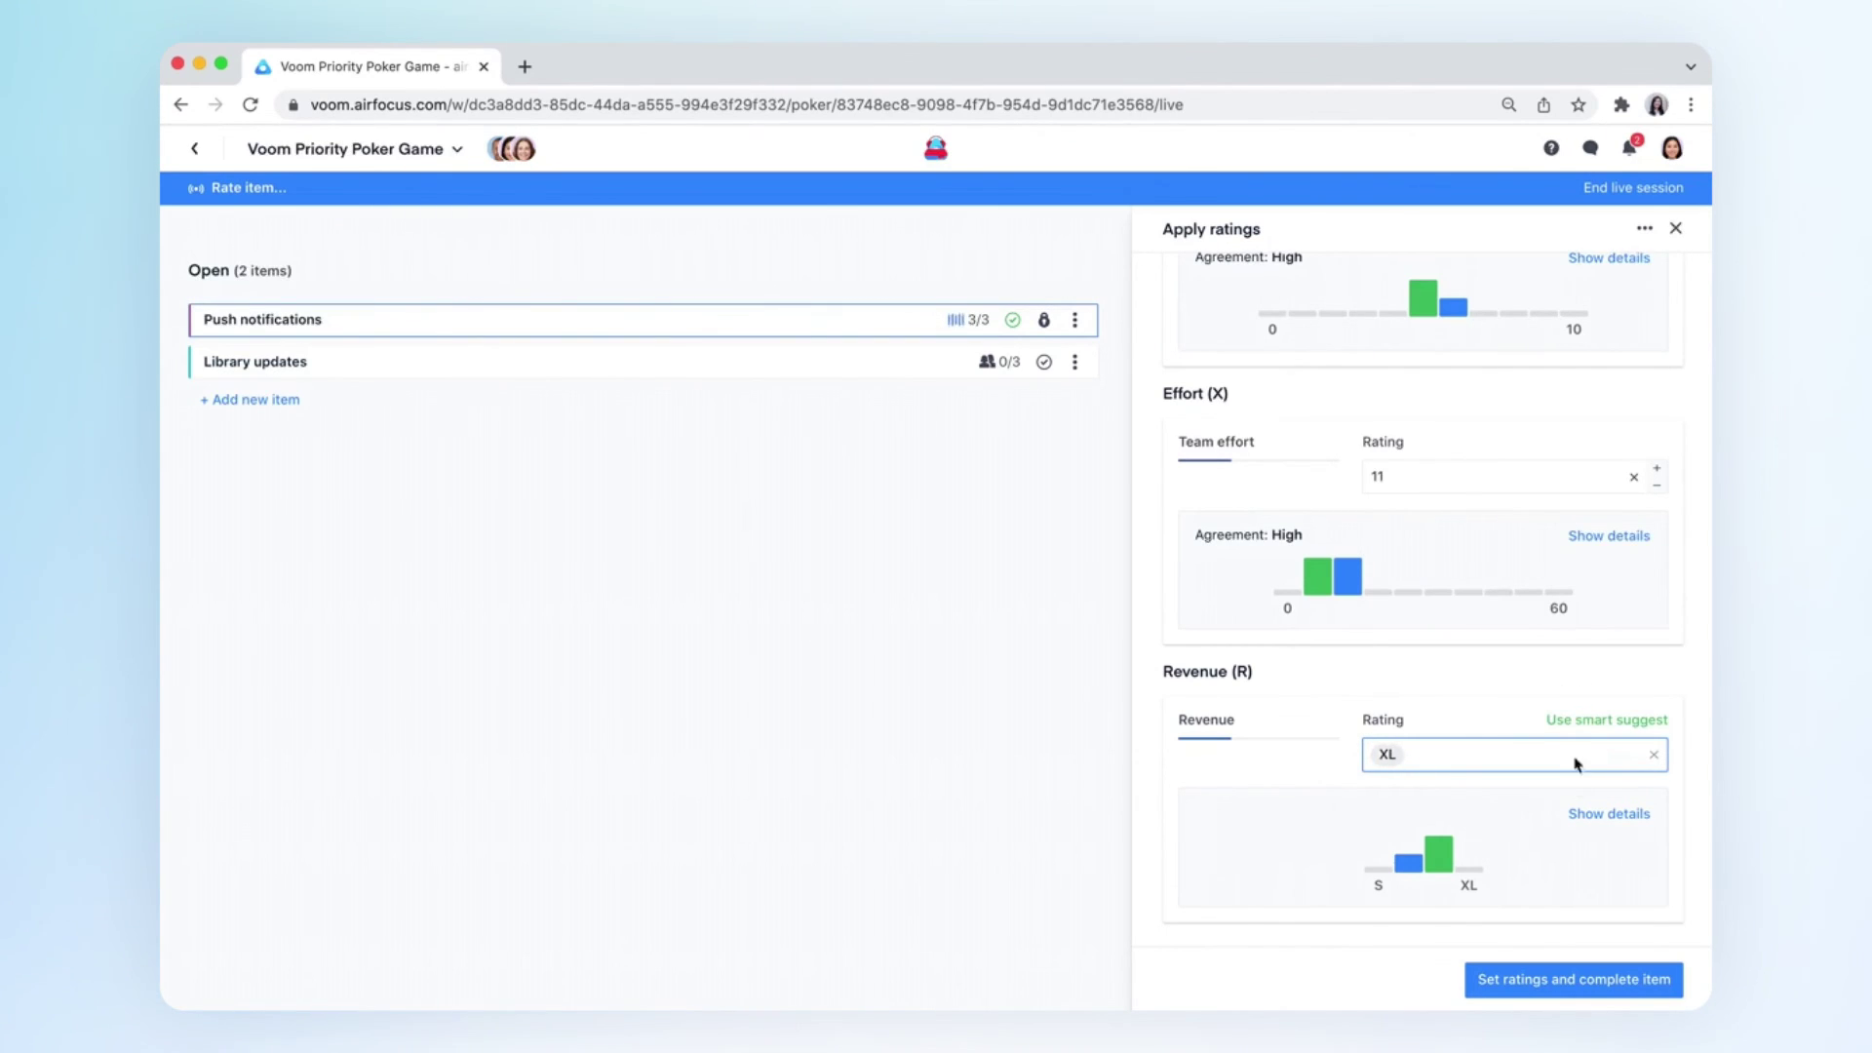
left_click(1570, 988)
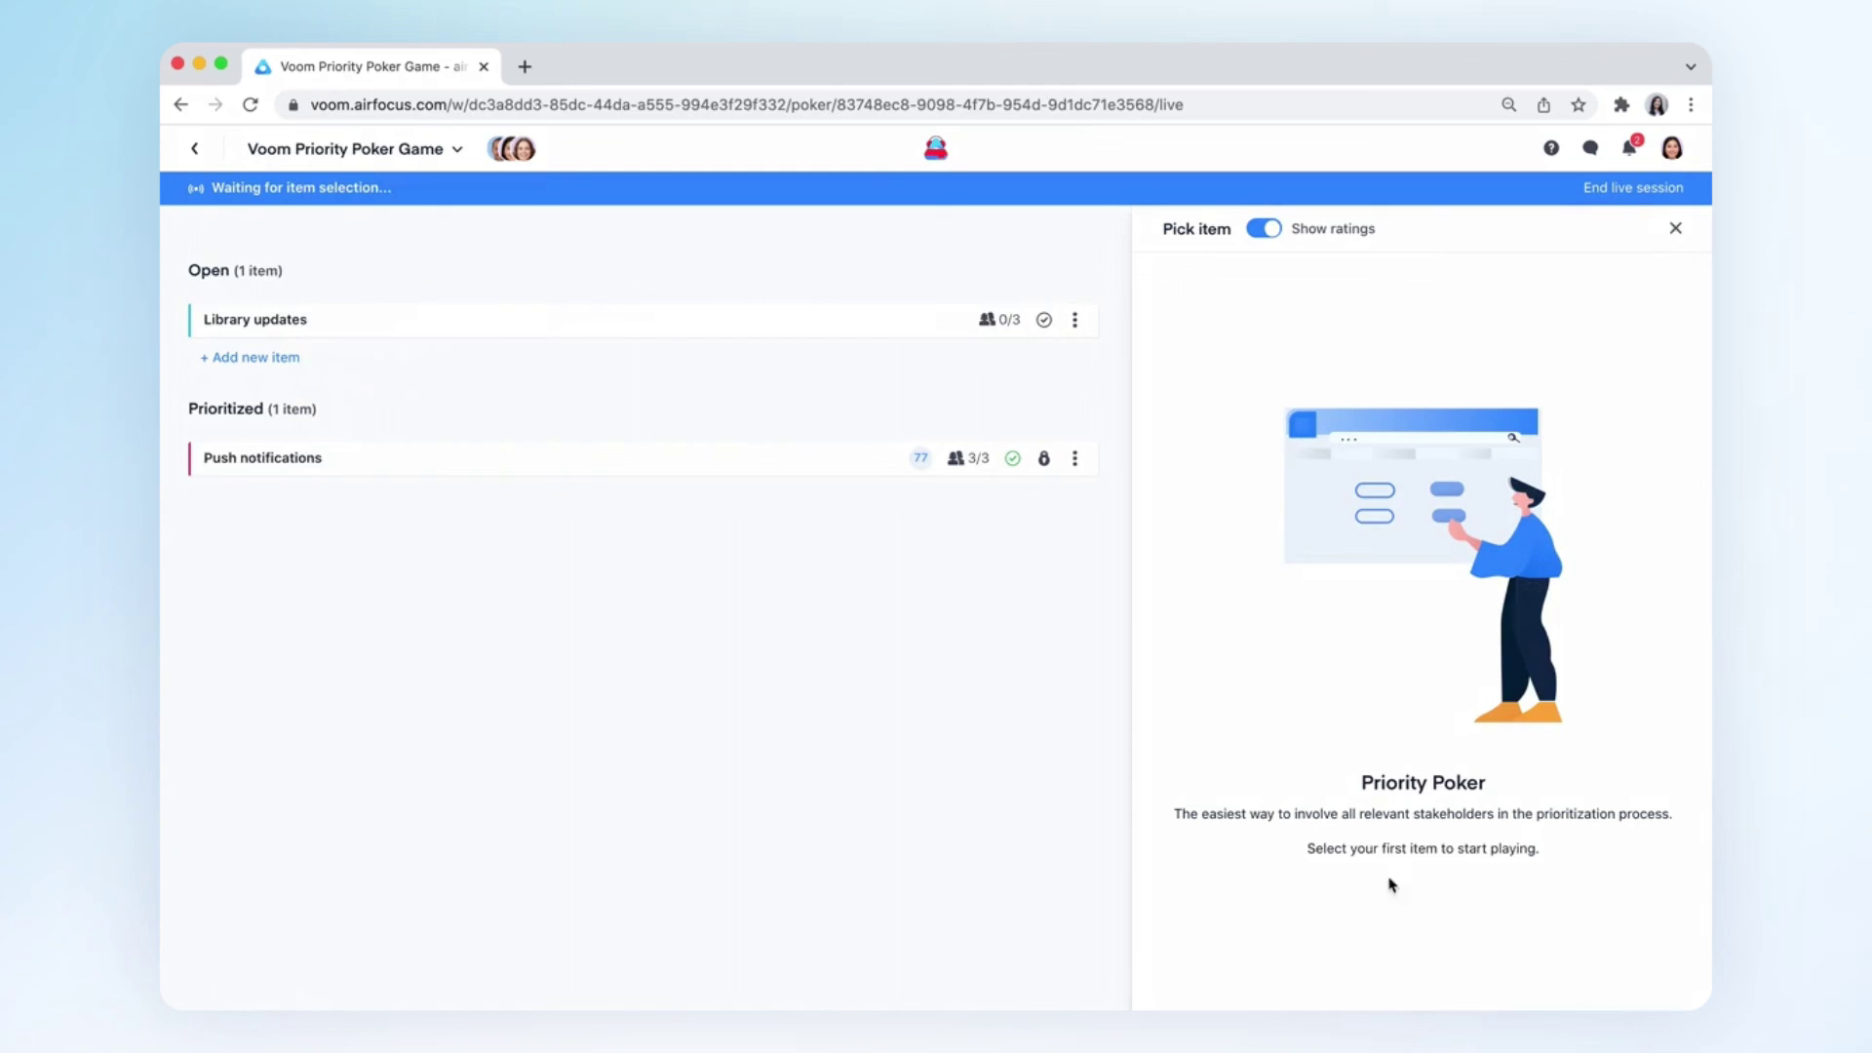
Return to the Voom Video Platform backlog, where Push notifications now scores 77.
left_click(196, 149)
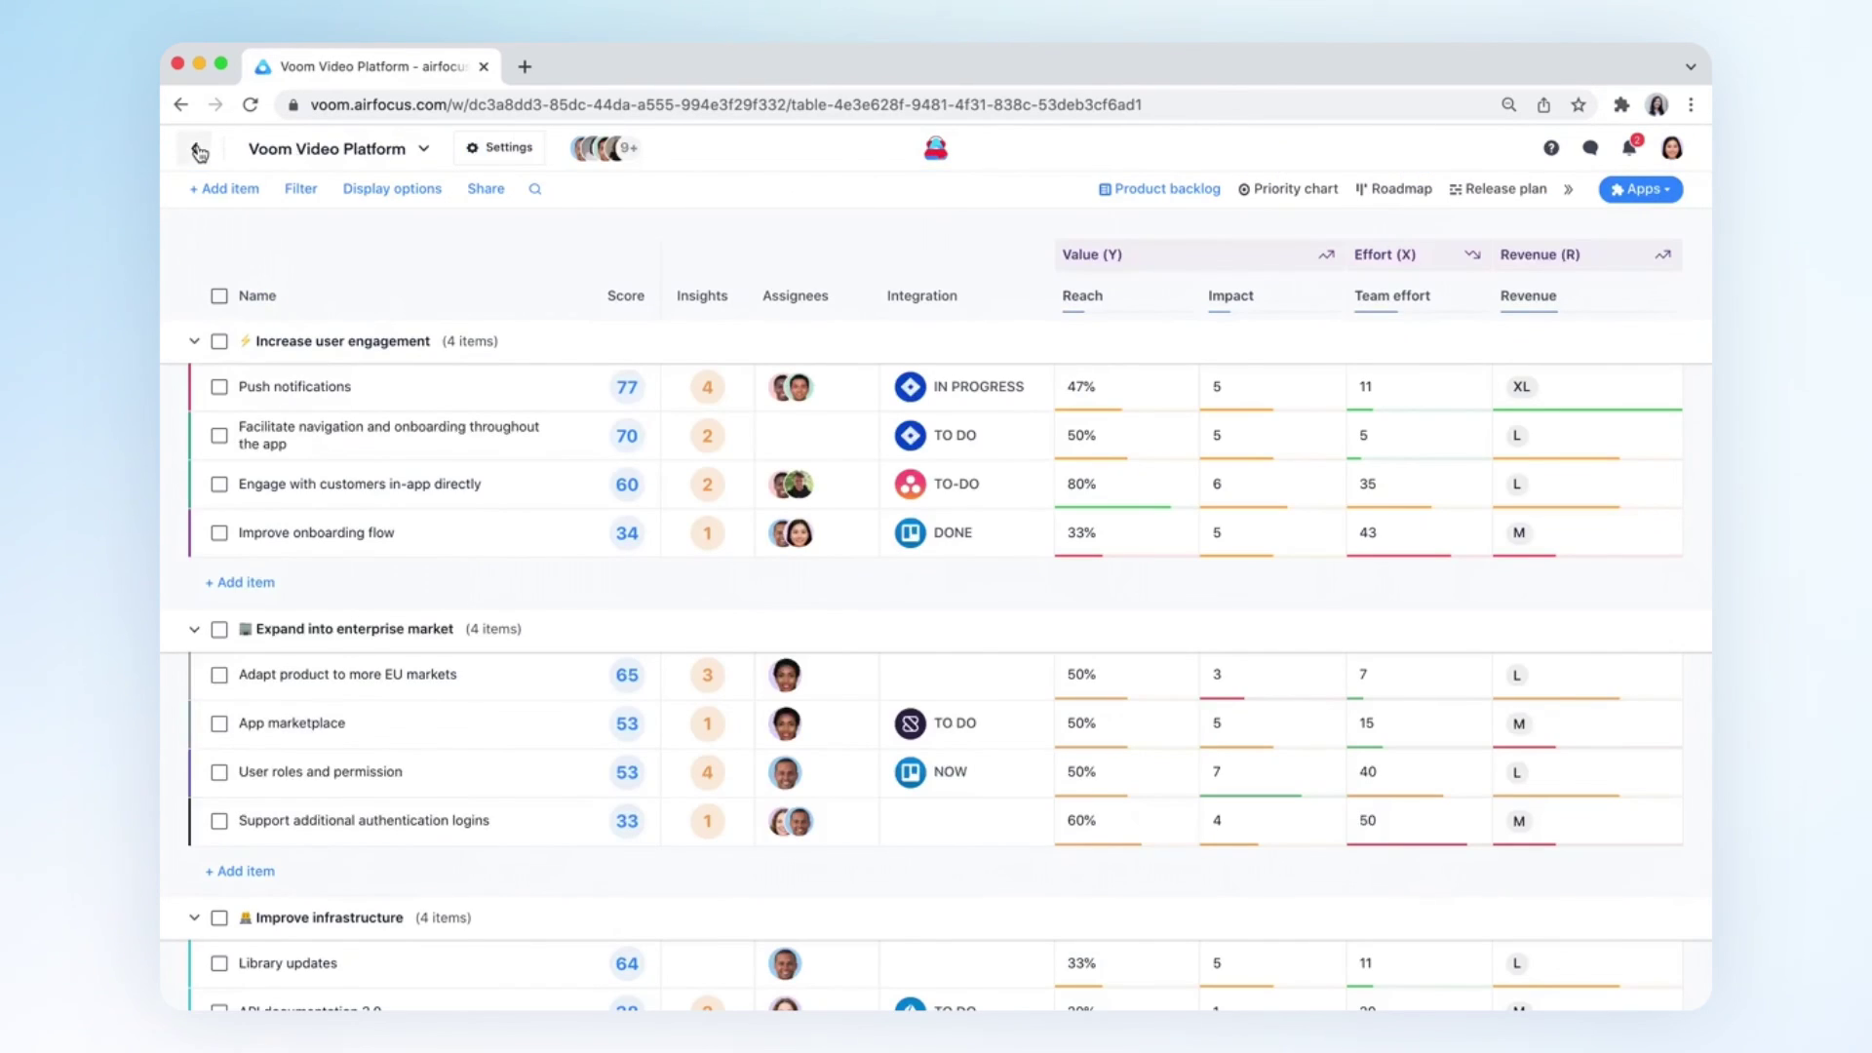